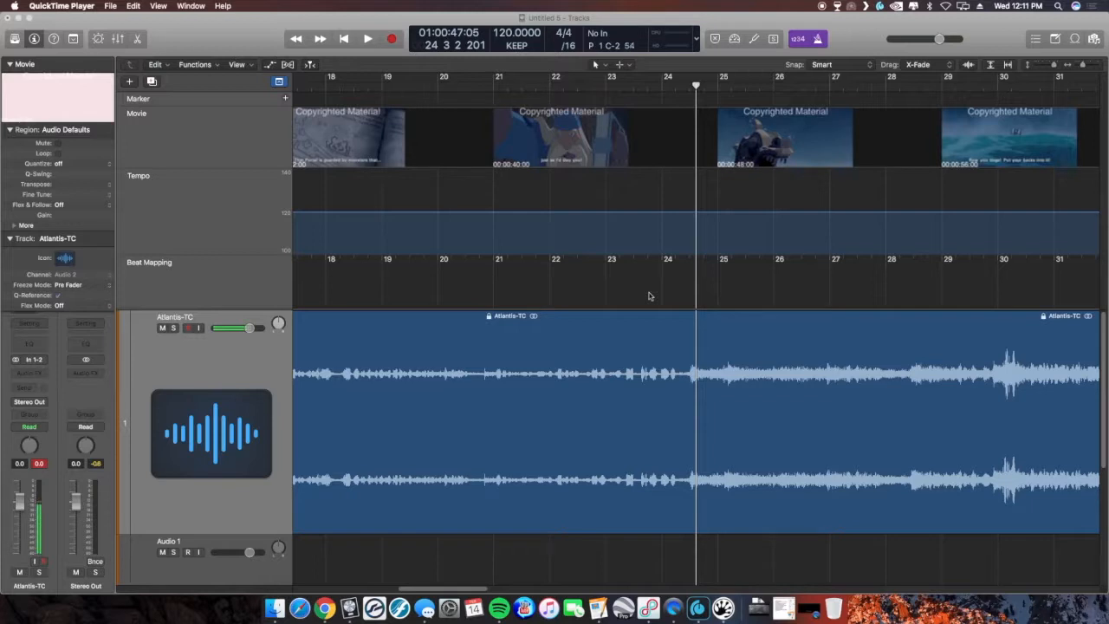
# - Return to the project start, open the movie in its floating window and arrange it over the tracks
pyautogui.click(344, 39)
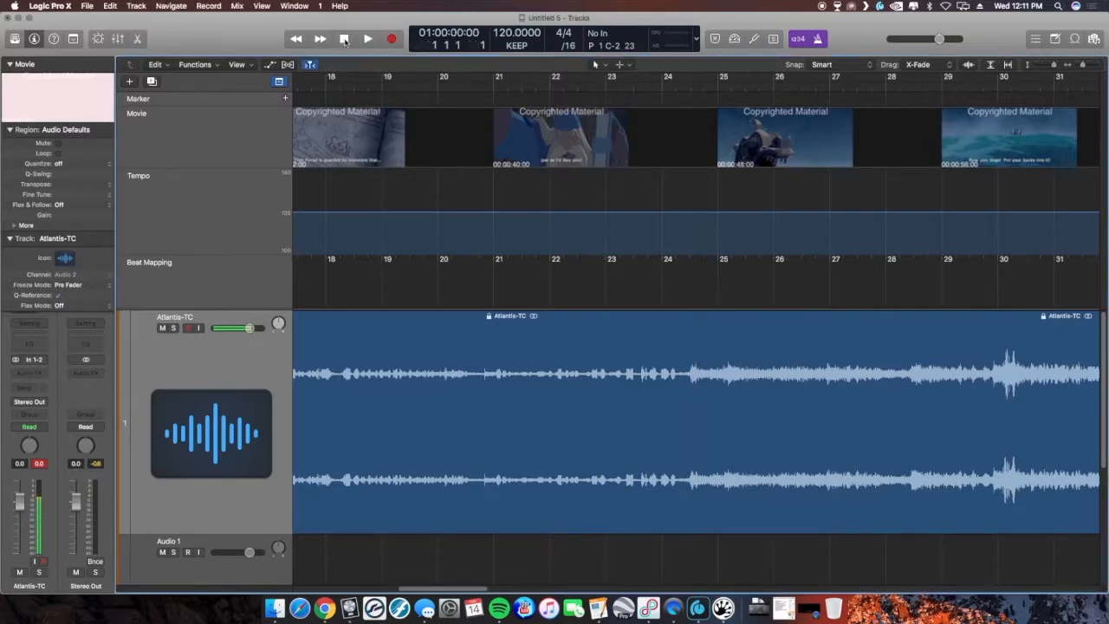
pyautogui.doubleClick(85, 99)
pyautogui.moveTo(565, 346); pyautogui.dragTo(691, 398)
pyautogui.moveTo(481, 107); pyautogui.dragTo(762, 152)
pyautogui.click(220, 576)
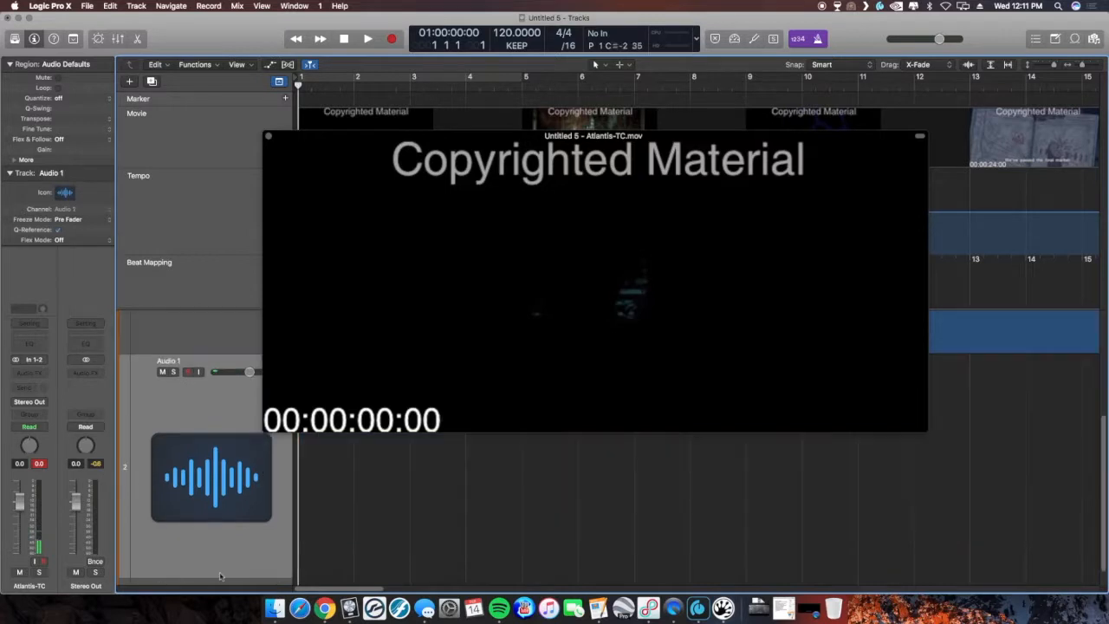
# - Insert a stereo Gain plug-in on the Atlantis-TC track and raise its gain to +5.5 dB
pyautogui.click(31, 373)
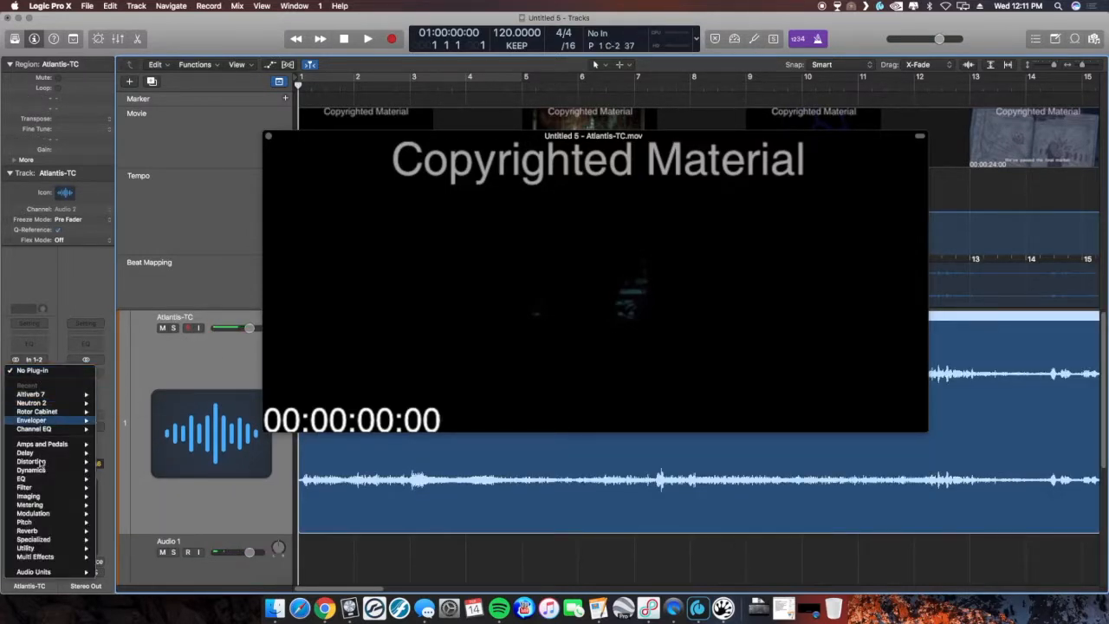
pyautogui.moveTo(52, 549)
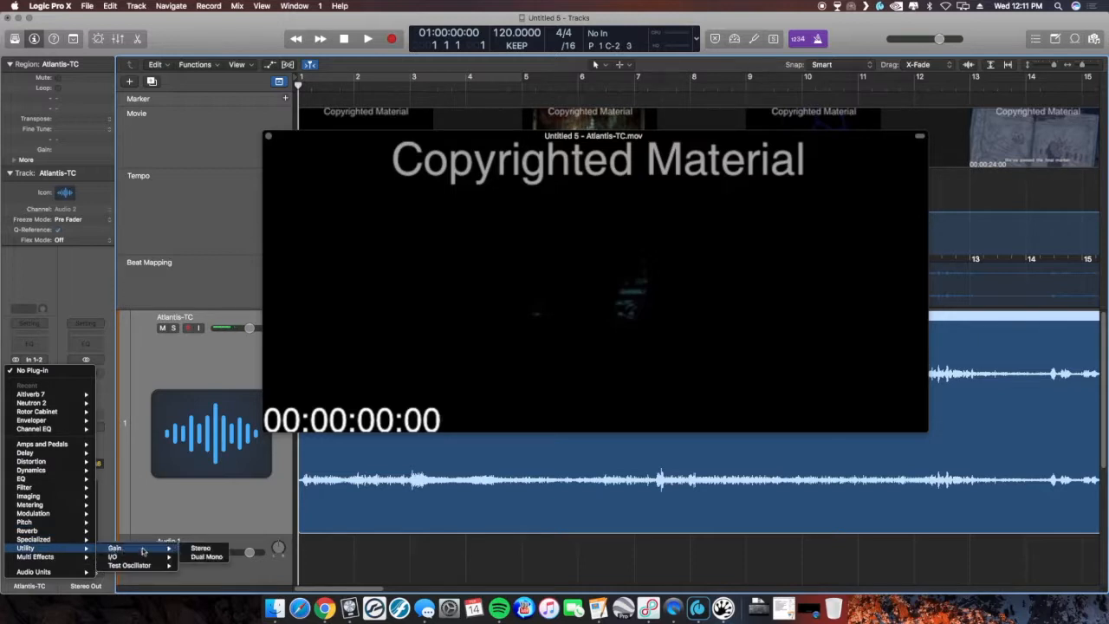
pyautogui.click(195, 548)
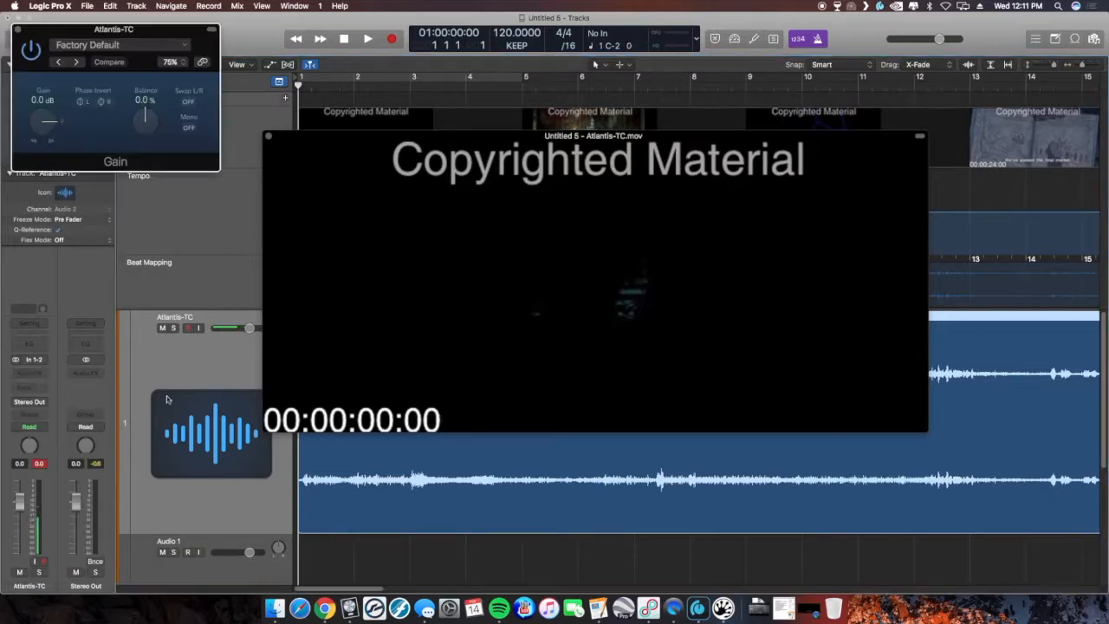
pyautogui.click(40, 121)
pyautogui.moveTo(40, 121); pyautogui.dragTo(42, 115)
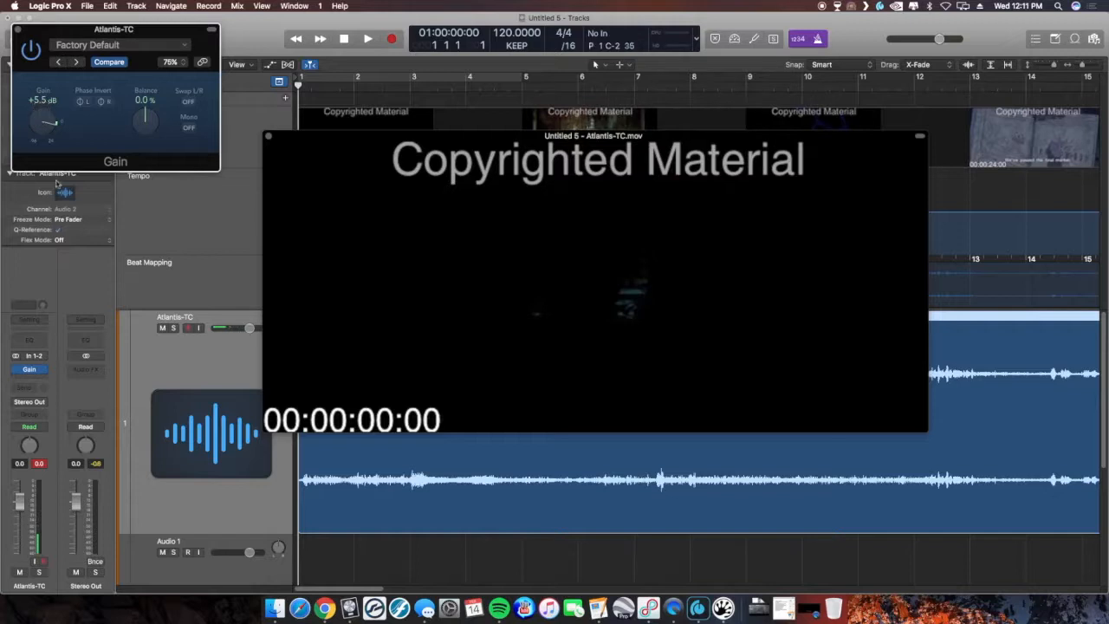
# - Select the Audio 1 track and play back the project with the movie, then stop
pyautogui.click(218, 573)
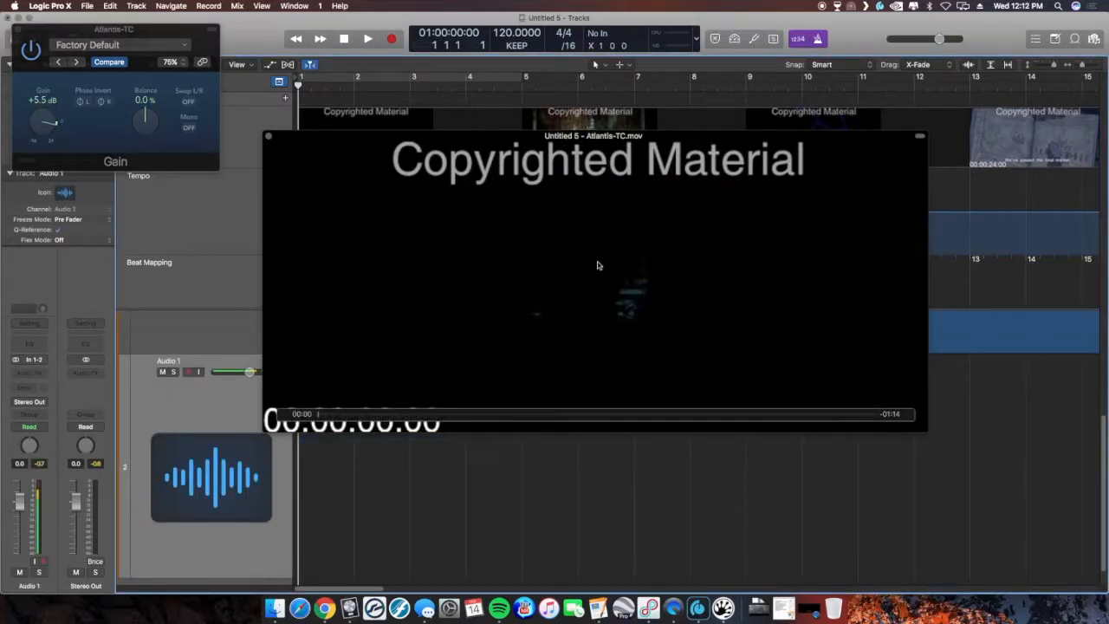
pyautogui.press('space')
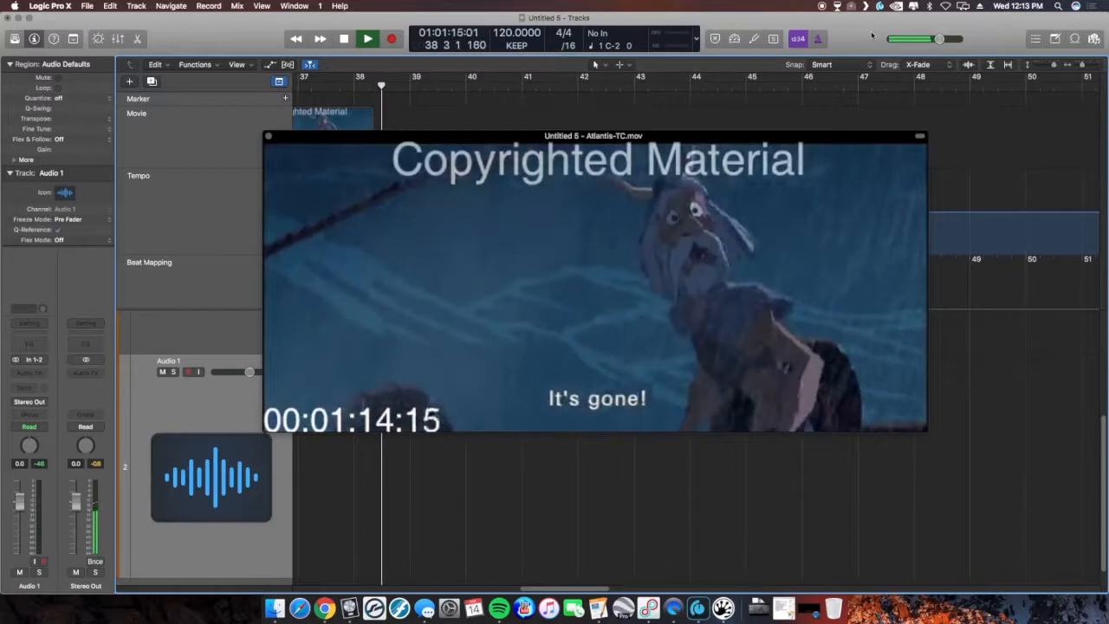
pyautogui.press('space')
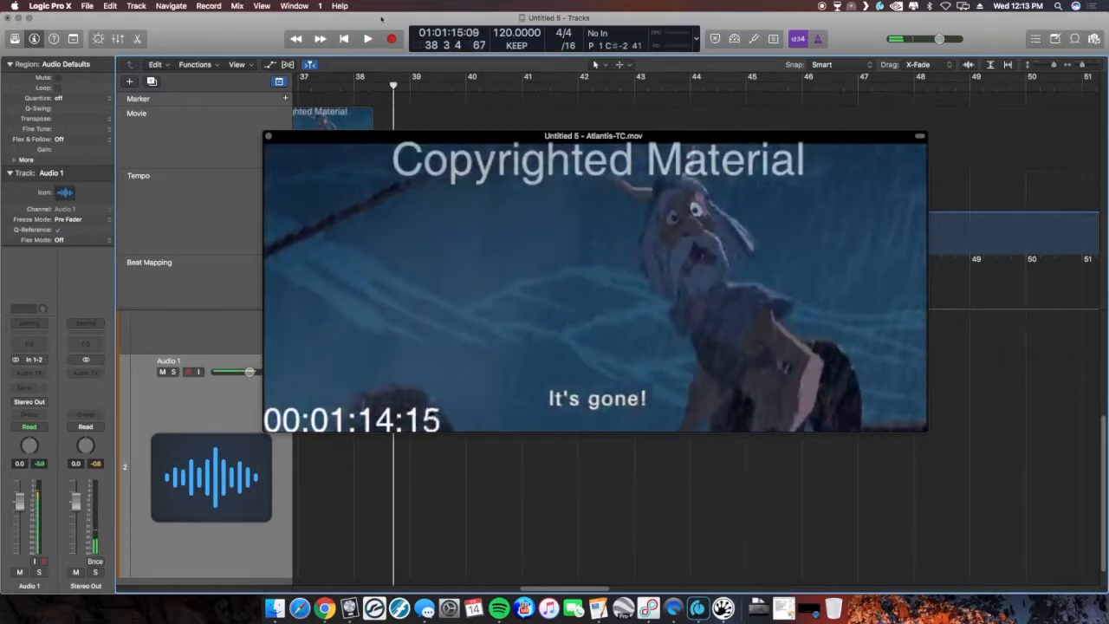
# - Return the playhead to the start and move the movie window lower over the tracks
pyautogui.click(345, 39)
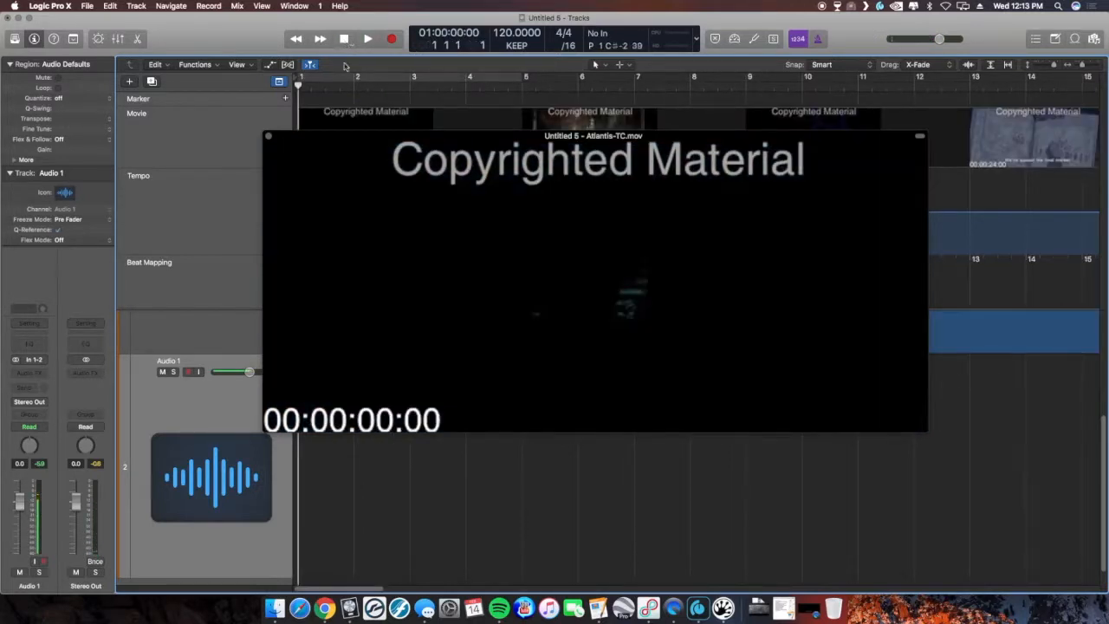
pyautogui.moveTo(412, 140); pyautogui.dragTo(449, 212)
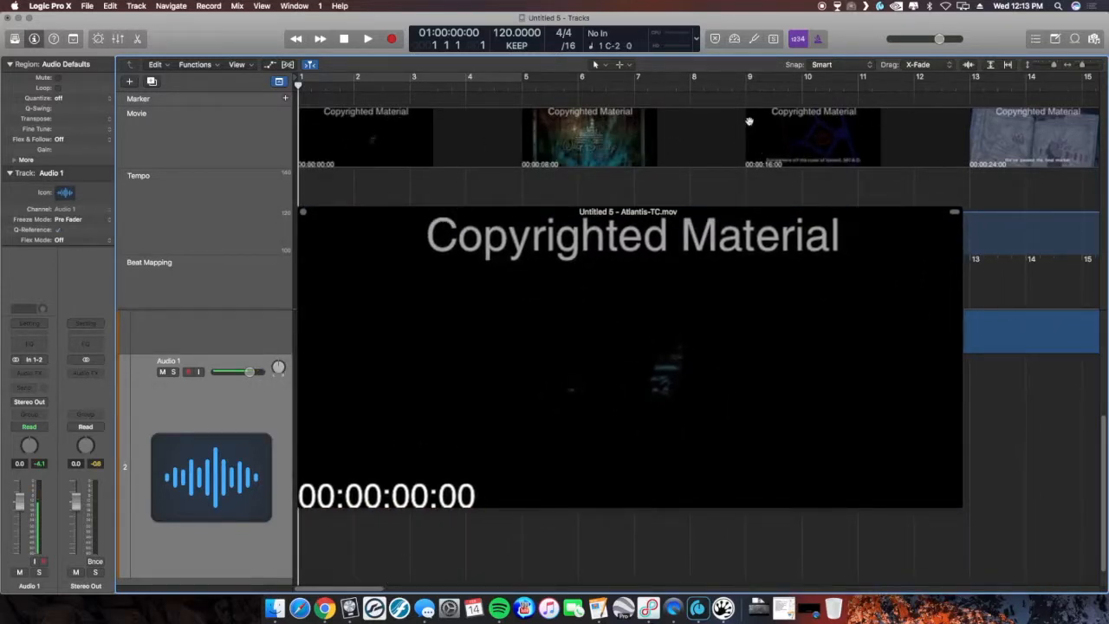
# - Move the playhead to timecode 00:00:34:06 and create a marker there without rounding
pyautogui.moveTo(768, 90); pyautogui.dragTo(1053, 86)
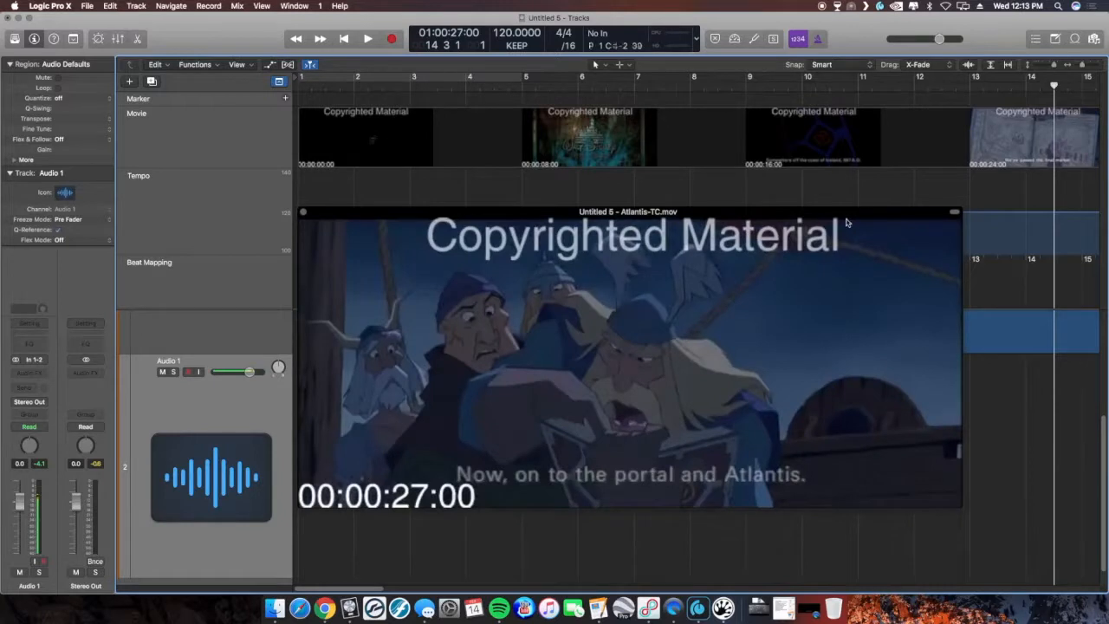
pyautogui.moveTo(847, 223)
pyautogui.scroll(-10, 755, 195)
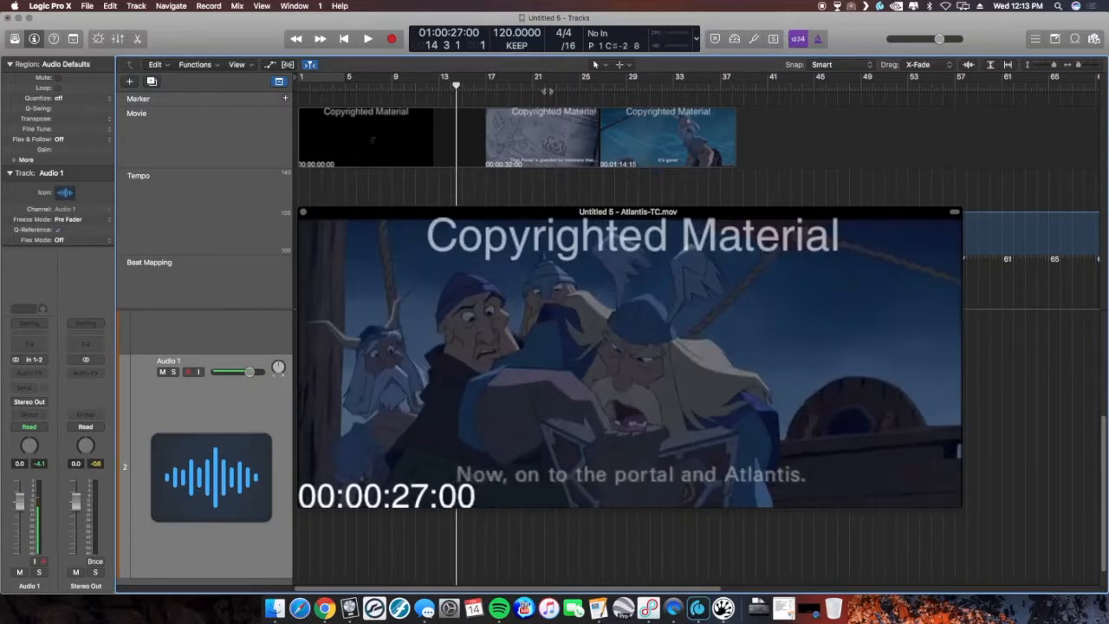
pyautogui.moveTo(632, 301)
pyautogui.press('super+Right')
pyautogui.press('super+Right')
pyautogui.press('super+Right')
pyautogui.press('super+Right')
pyautogui.press('super+Right')
pyautogui.press('super+Right')
pyautogui.press('super+Right')
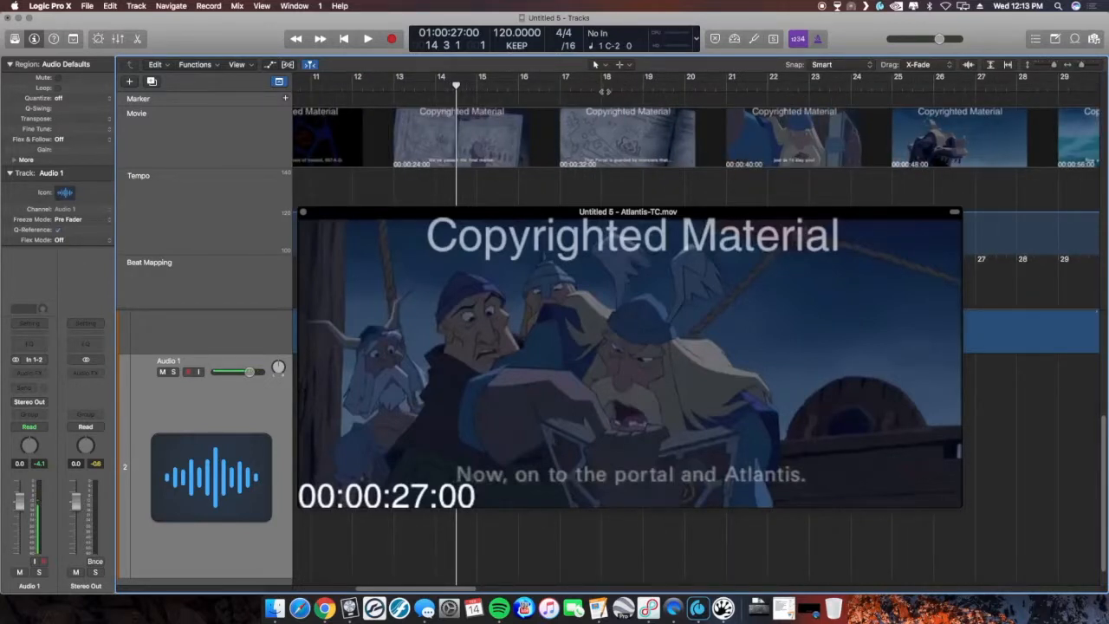
pyautogui.moveTo(595, 81)
pyautogui.mouseDown()
pyautogui.moveTo(648, 85)
pyautogui.moveTo(589, 87)
pyautogui.moveTo(610, 86)
pyautogui.mouseUp()
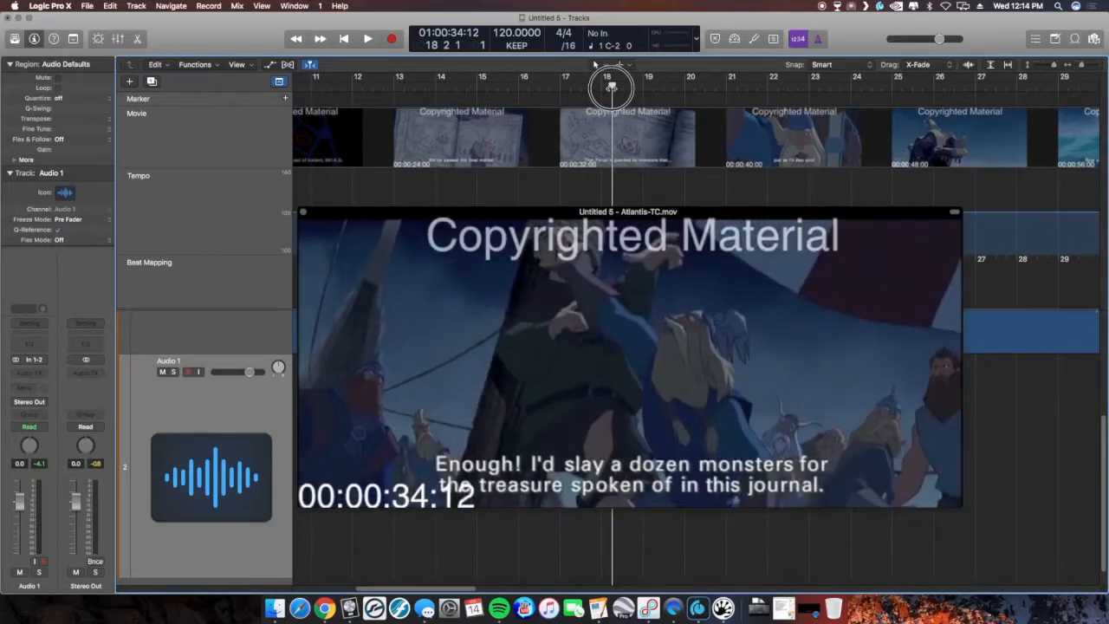
pyautogui.moveTo(610, 87); pyautogui.dragTo(607, 87)
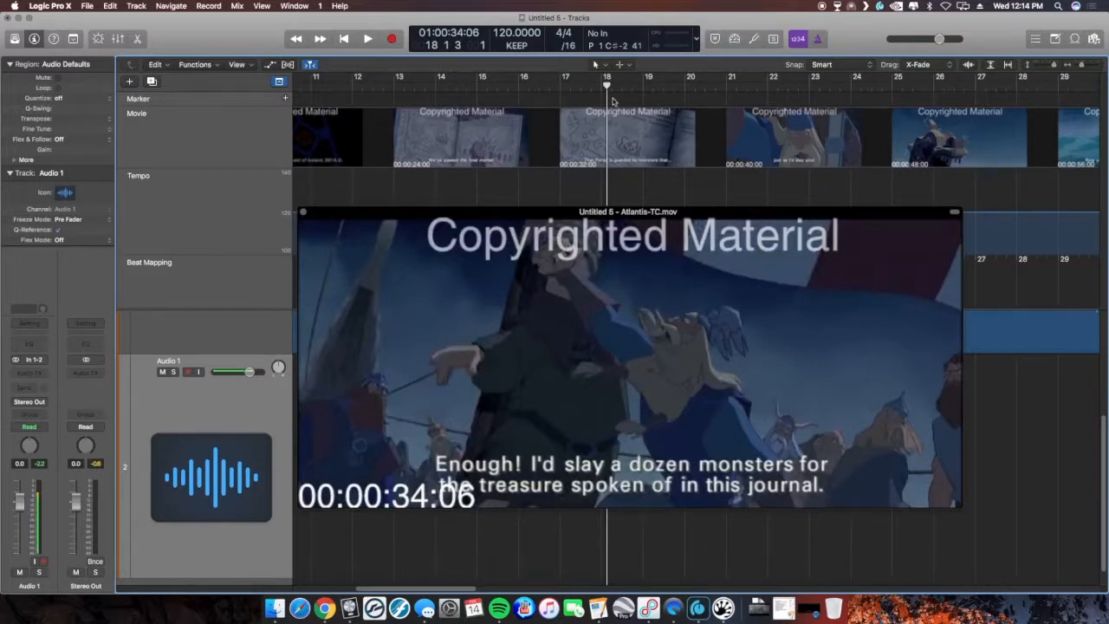
pyautogui.hotkey('ctrl', 'alt', "'")
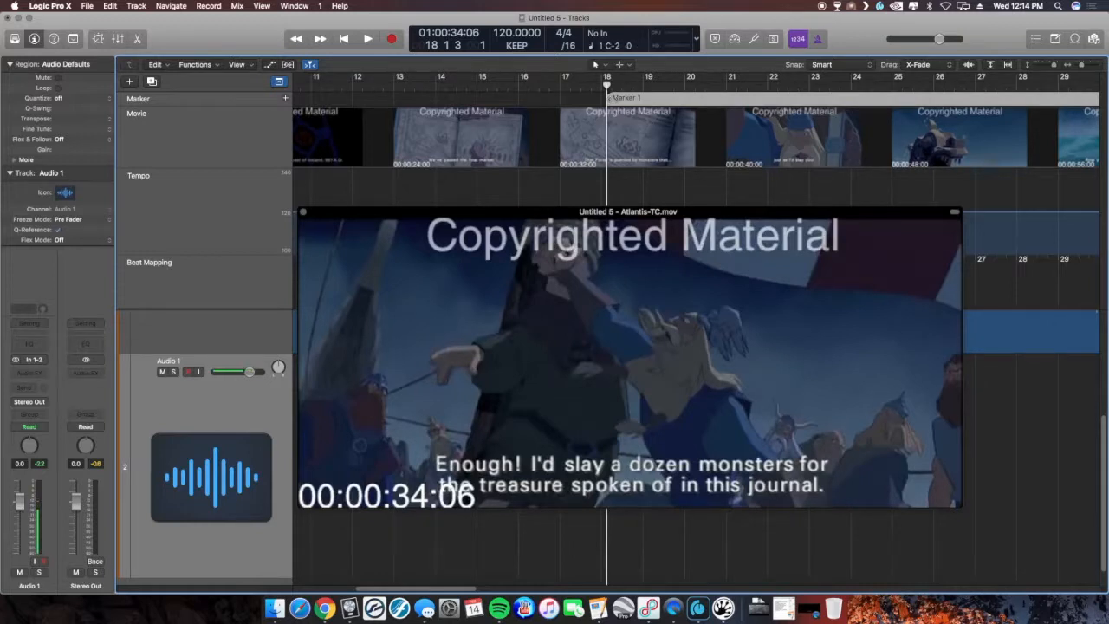
# - Play back the passage leading into Marker 1 to check its timing against the picture
pyautogui.click(538, 84)
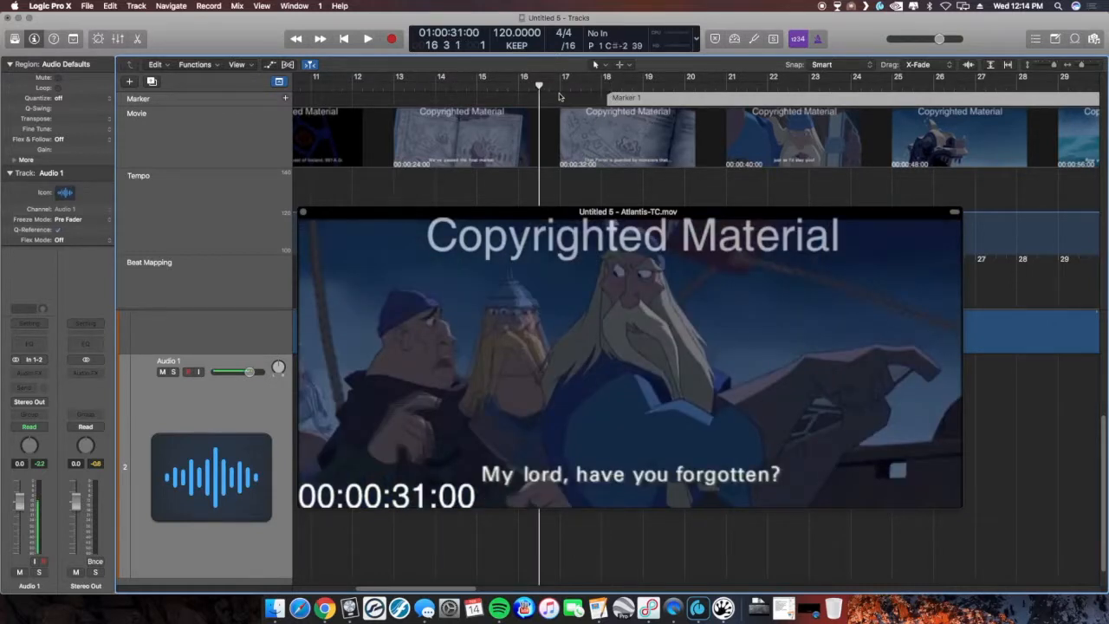
pyautogui.press('space')
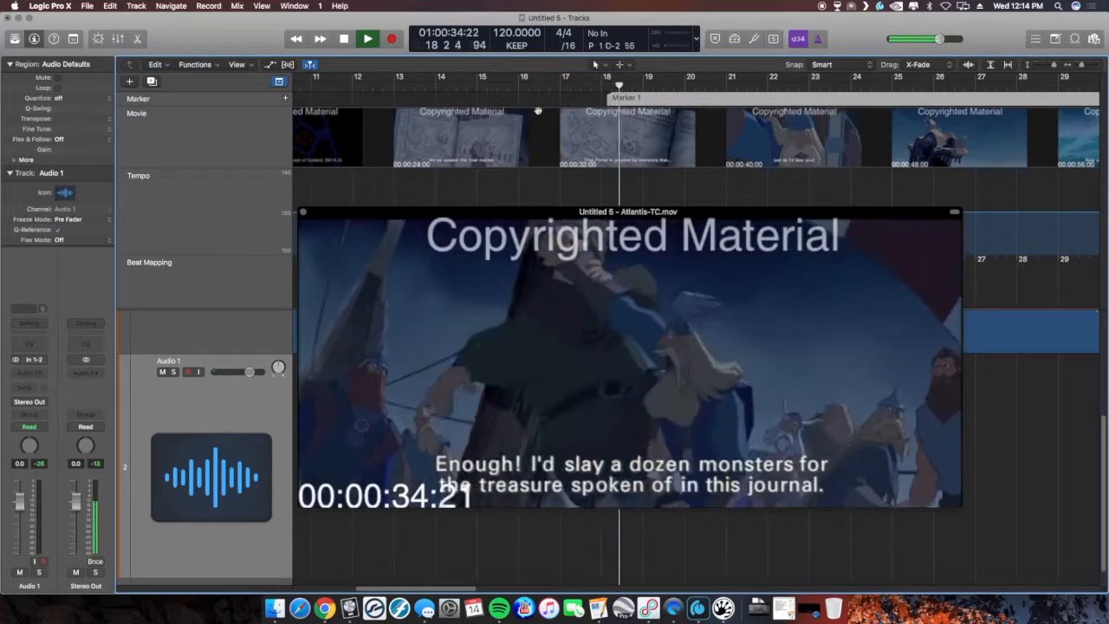
pyautogui.press('space')
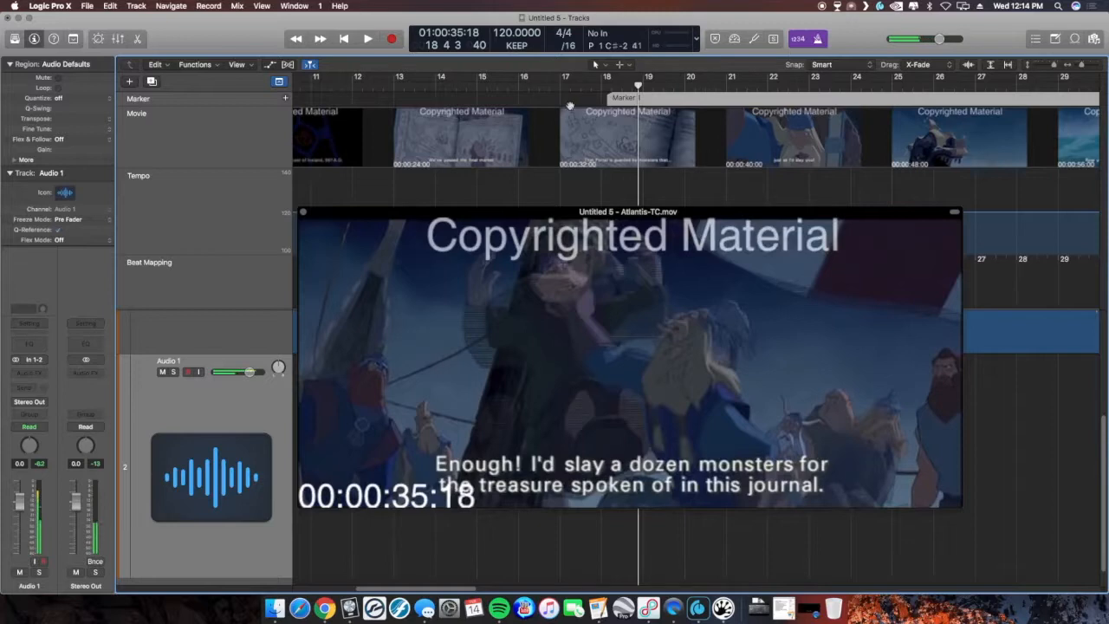
pyautogui.click(520, 87)
pyautogui.press('space')
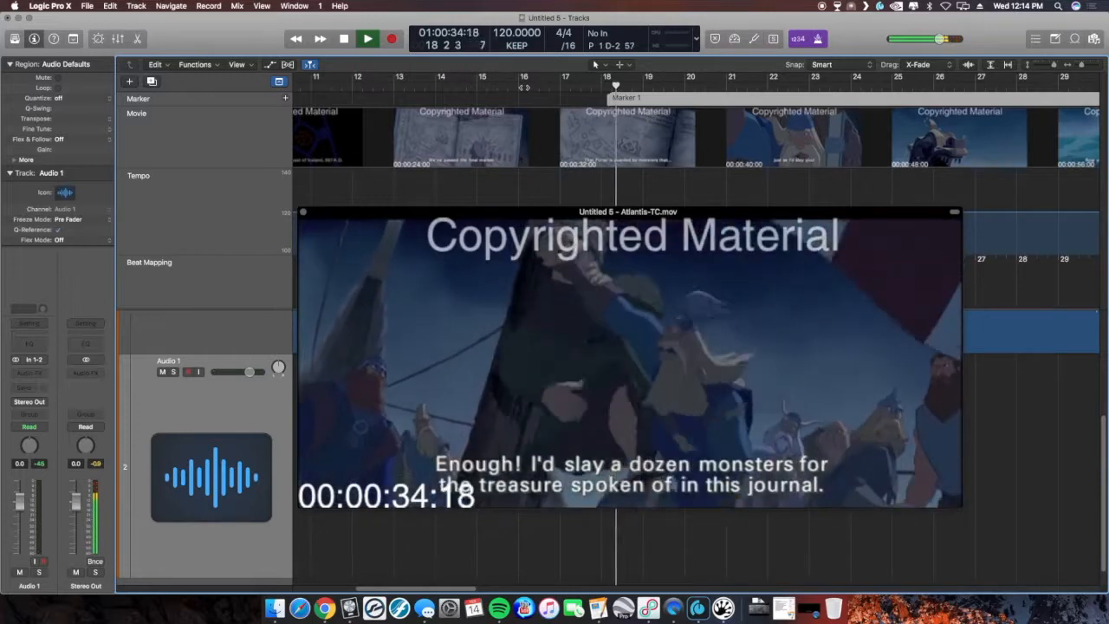
pyautogui.press('space')
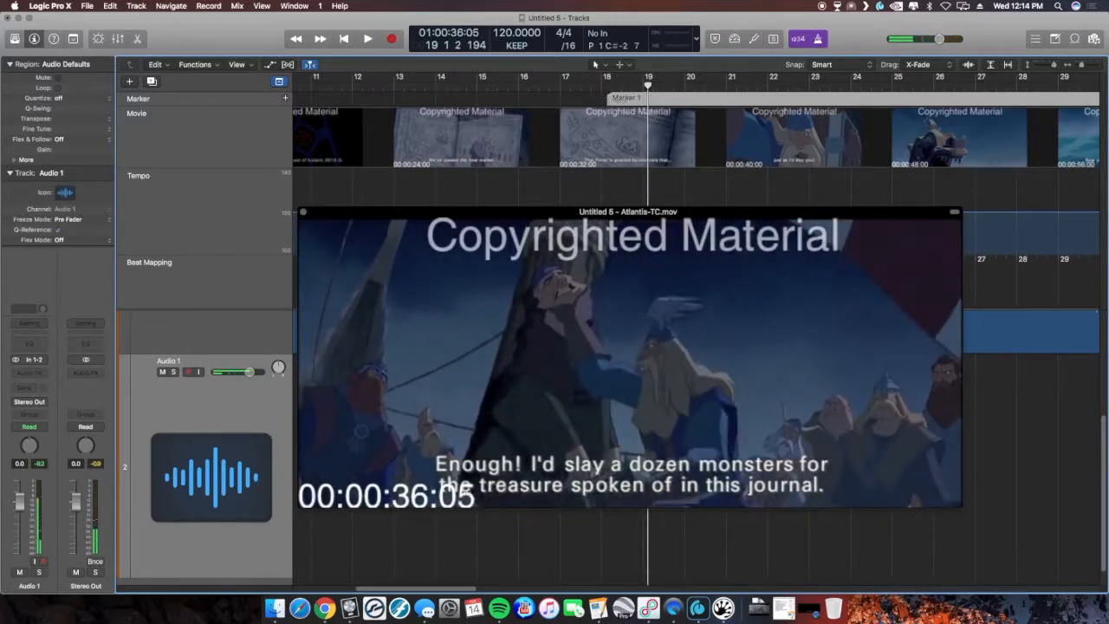
# - Move Marker 1 to position 18 1 1 1 and play back from 00:00:32:00 to review it
pyautogui.moveTo(630, 94); pyautogui.dragTo(626, 96)
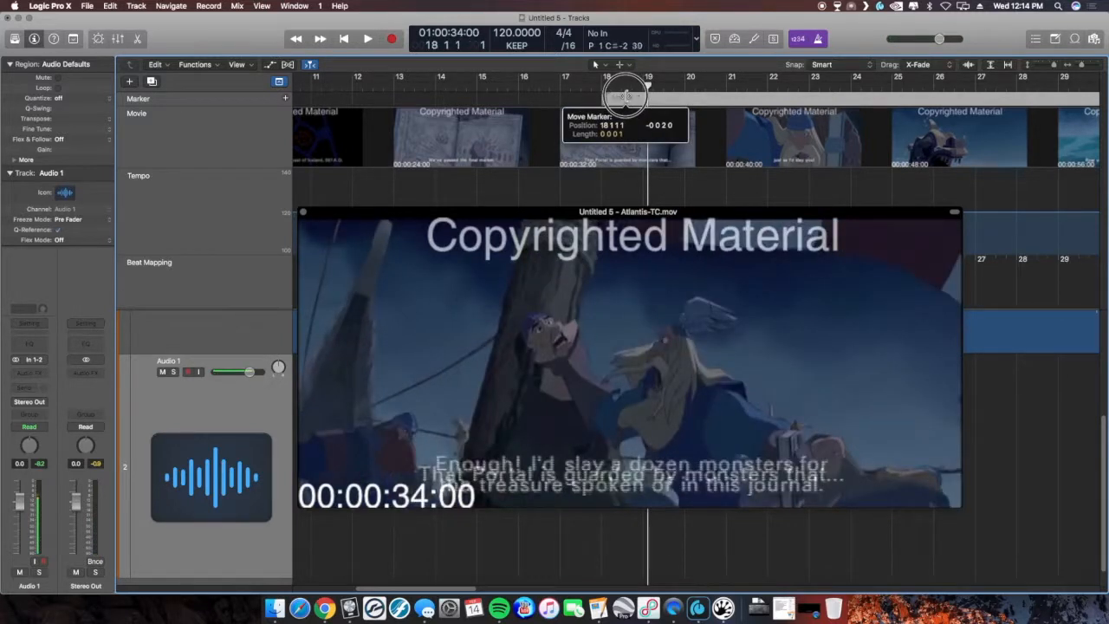
pyautogui.moveTo(625, 96); pyautogui.dragTo(625, 96)
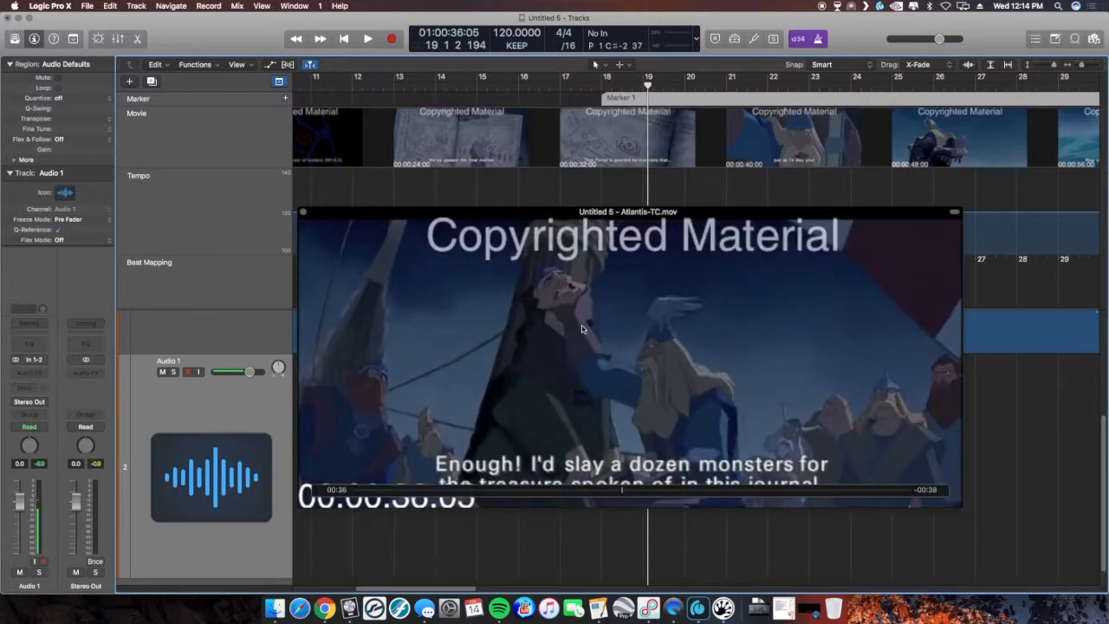
pyautogui.click(562, 90)
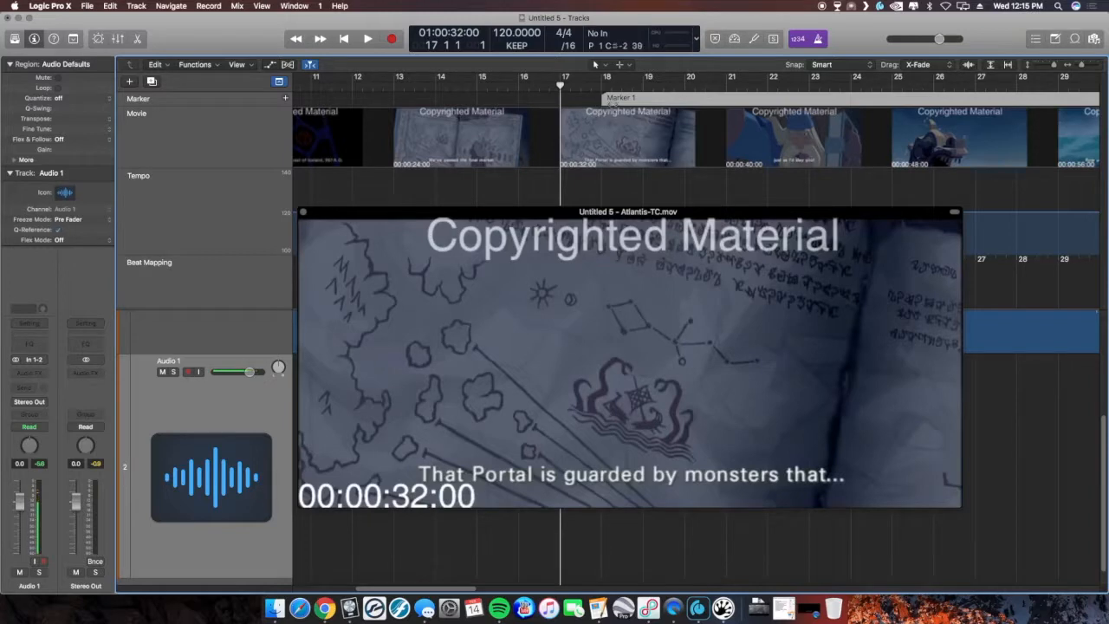
pyautogui.press('space')
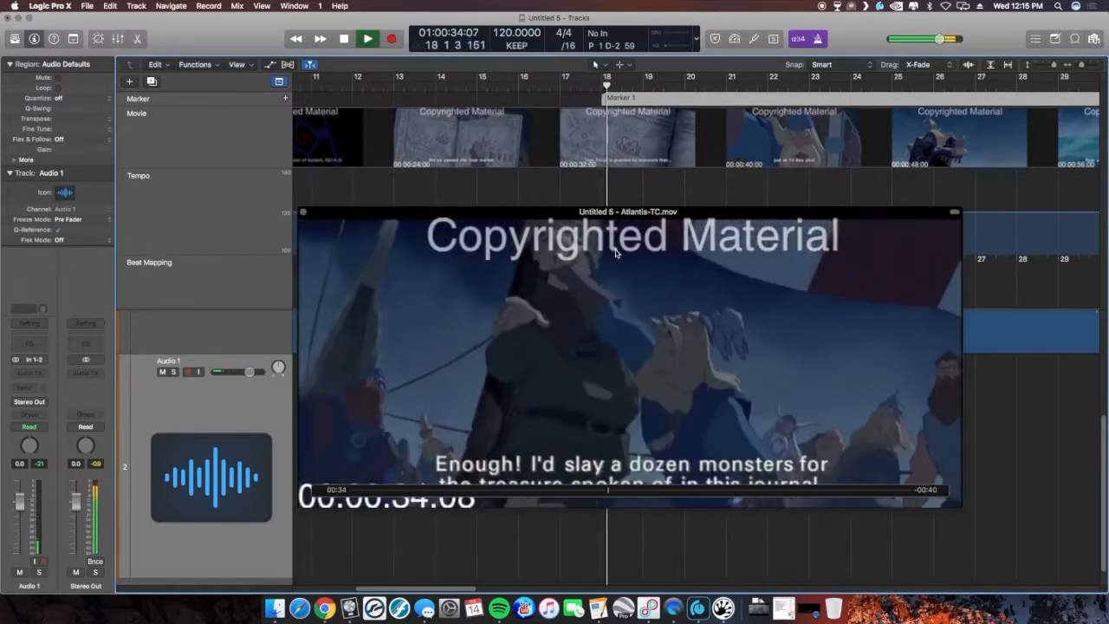
pyautogui.press('space')
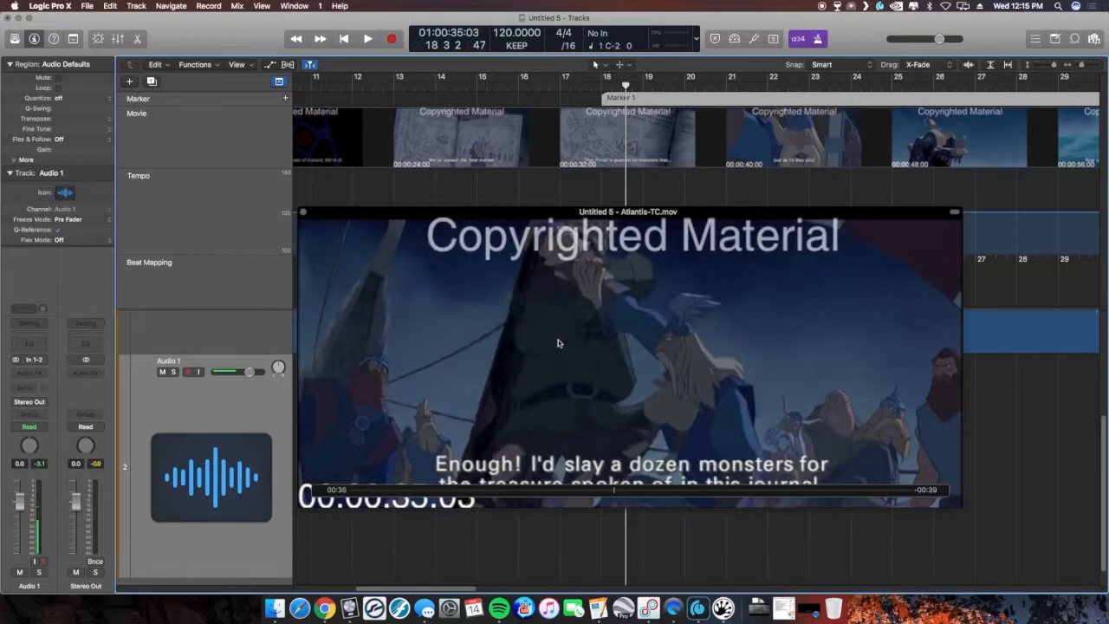
# - Position the playhead at 00:00:47:05 and create a second marker there
pyautogui.click(793, 87)
pyautogui.moveTo(794, 88); pyautogui.dragTo(856, 87)
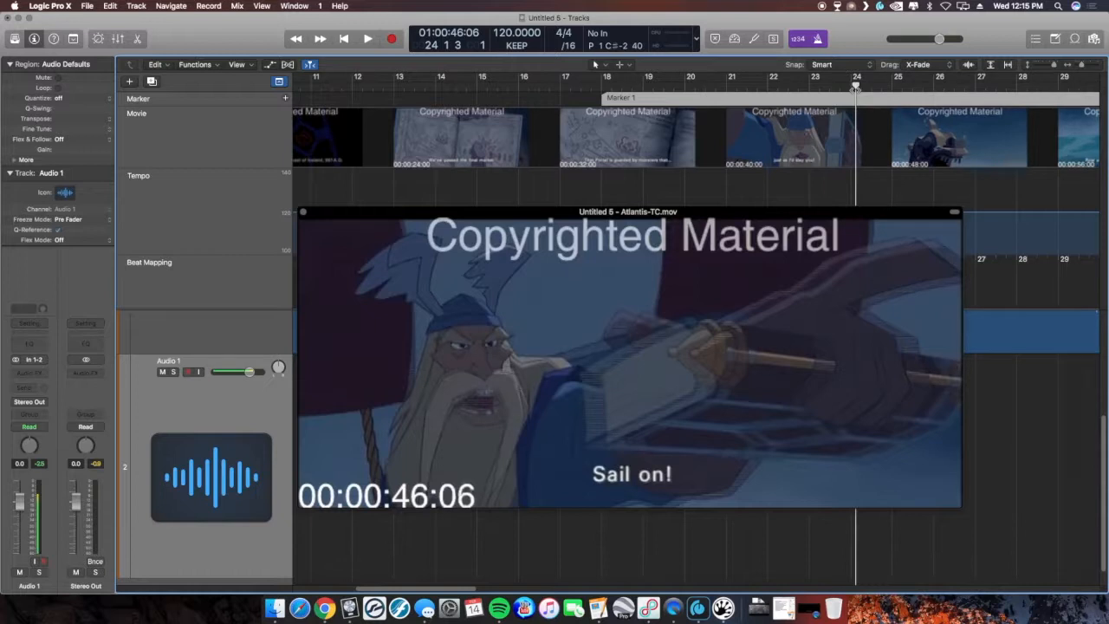
pyautogui.scroll(5, 857, 85)
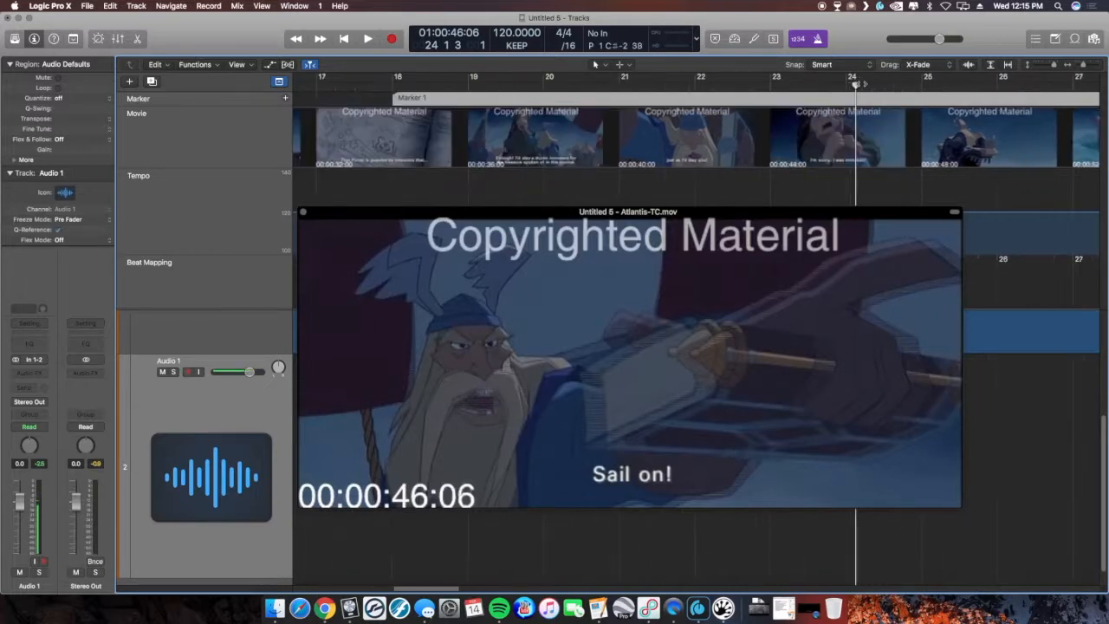
pyautogui.scroll(3, 856, 85)
pyautogui.moveTo(856, 86); pyautogui.dragTo(967, 84)
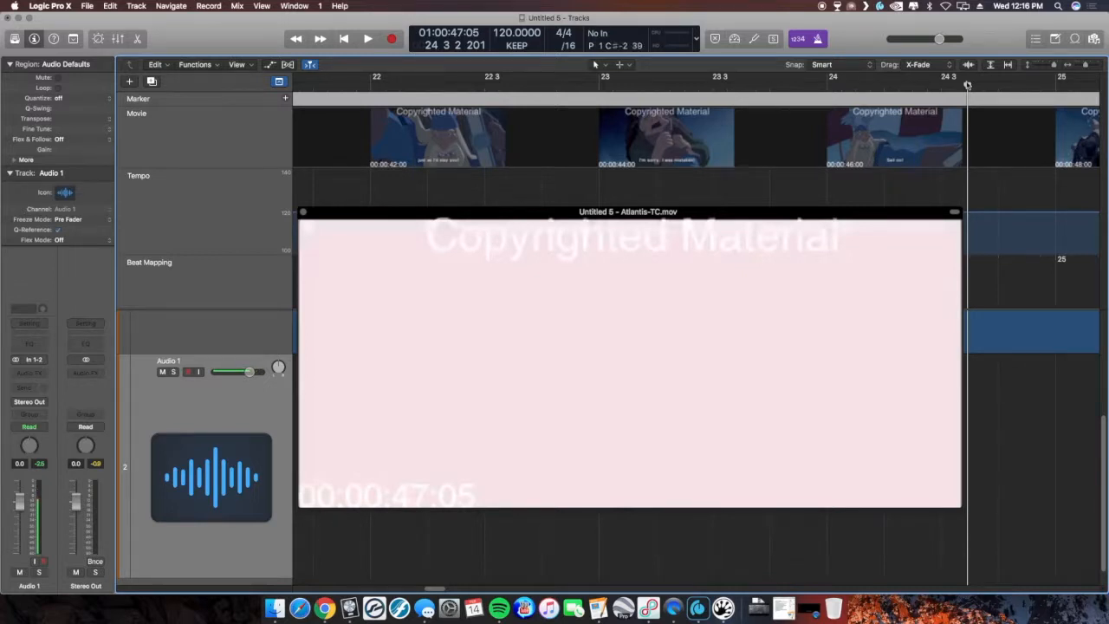
pyautogui.hotkey('alt', "'")
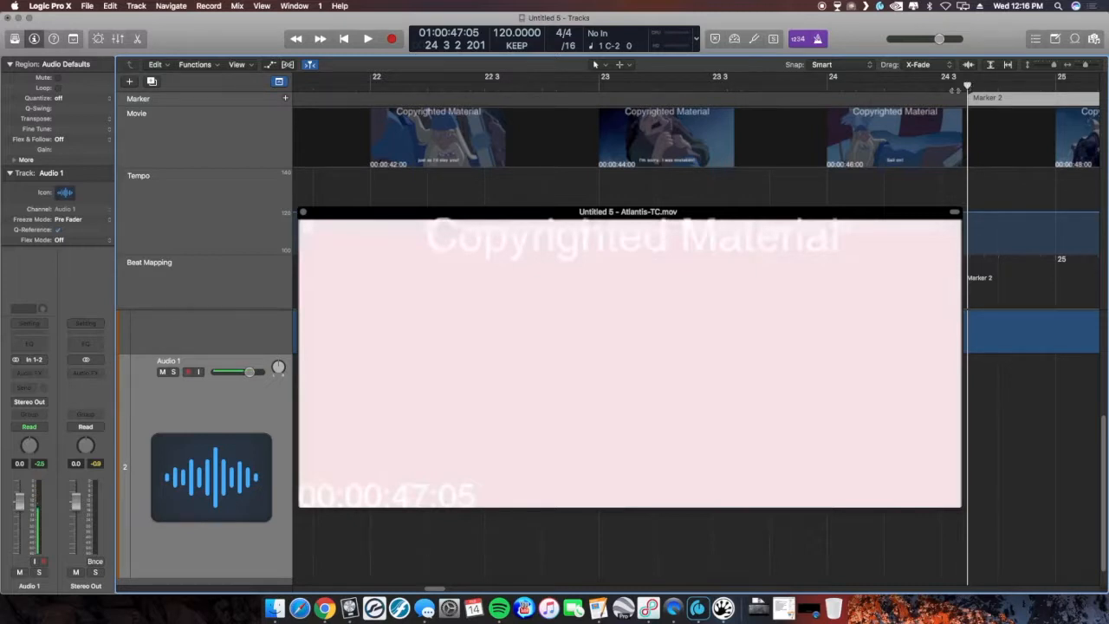
# - Close the movie window and return the playhead to the project start
pyautogui.scroll(-6, 865, 180)
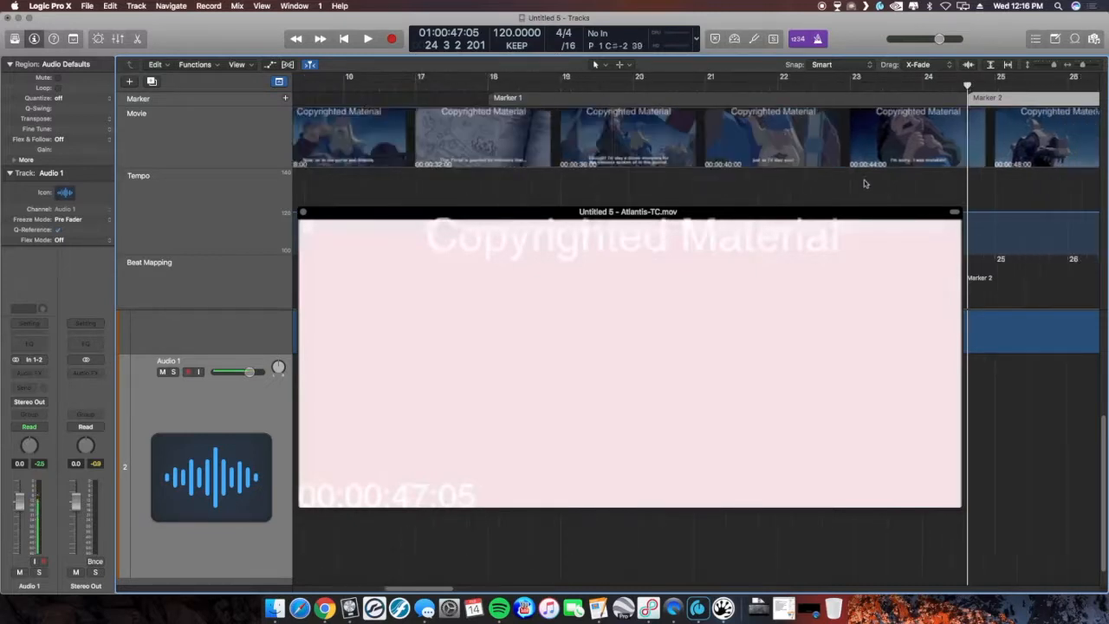
pyautogui.scroll(-3, 863, 184)
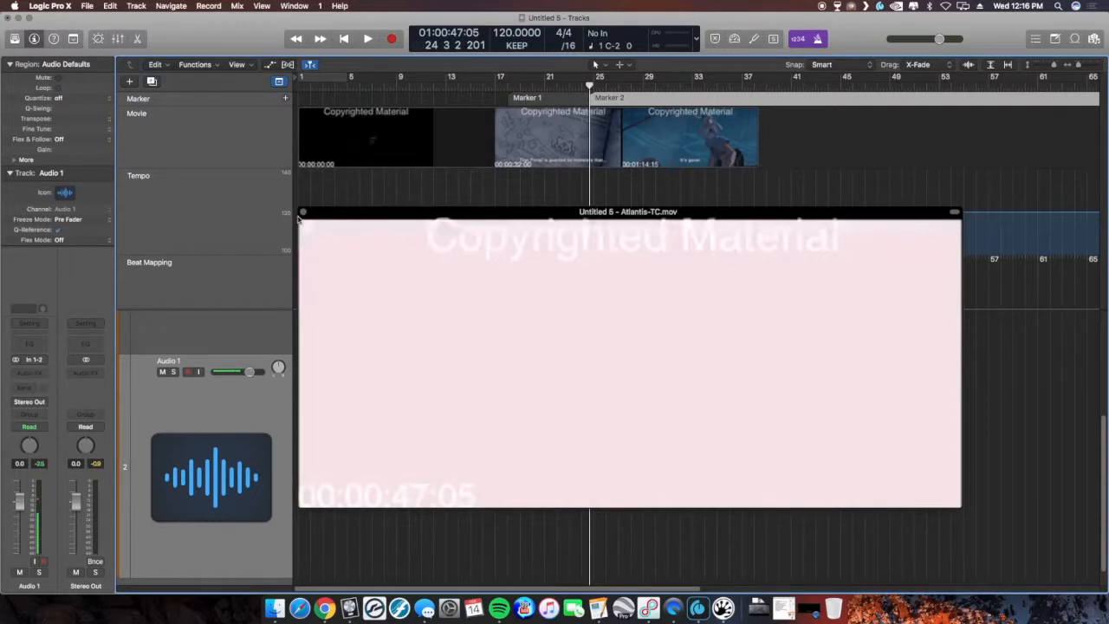
pyautogui.click(303, 213)
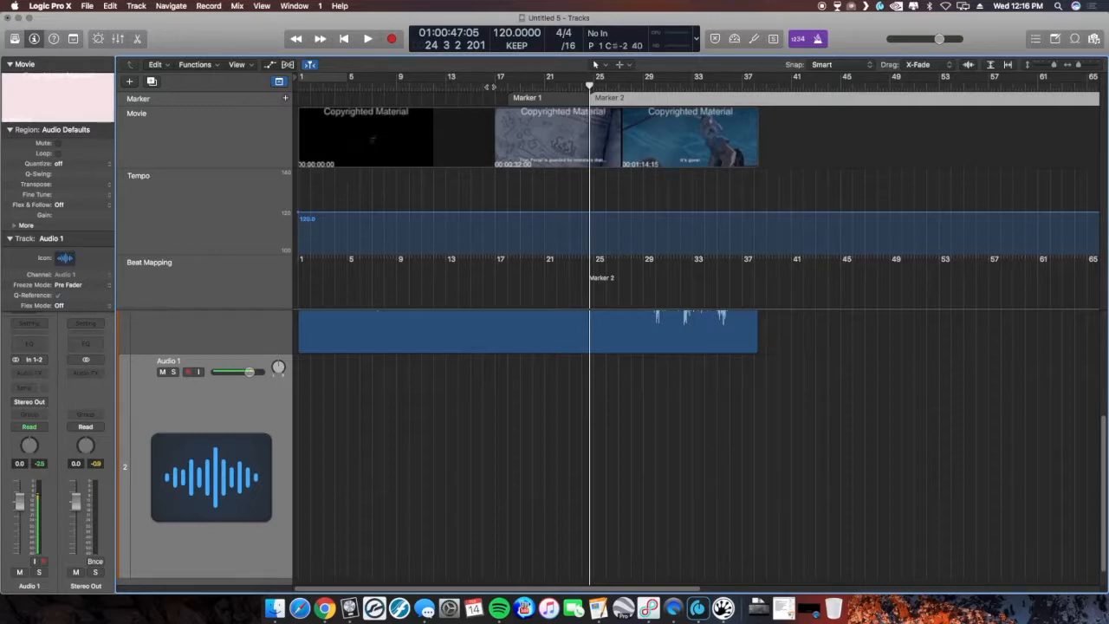
pyautogui.click(297, 88)
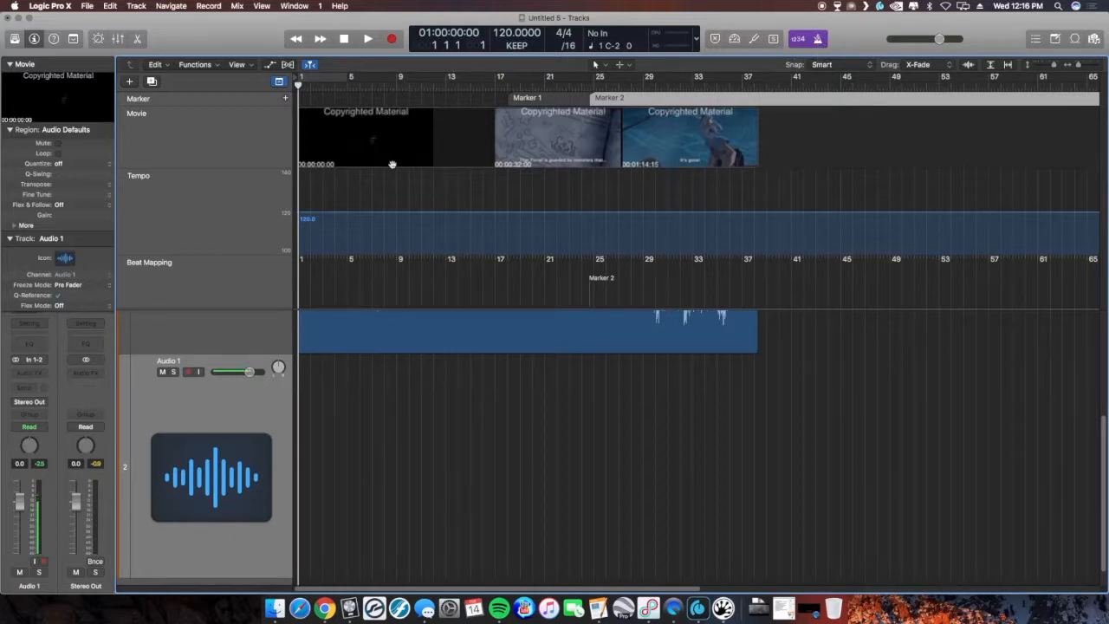
# - Play back the project with the audio track in view to review the music against the picture
pyautogui.press('space')
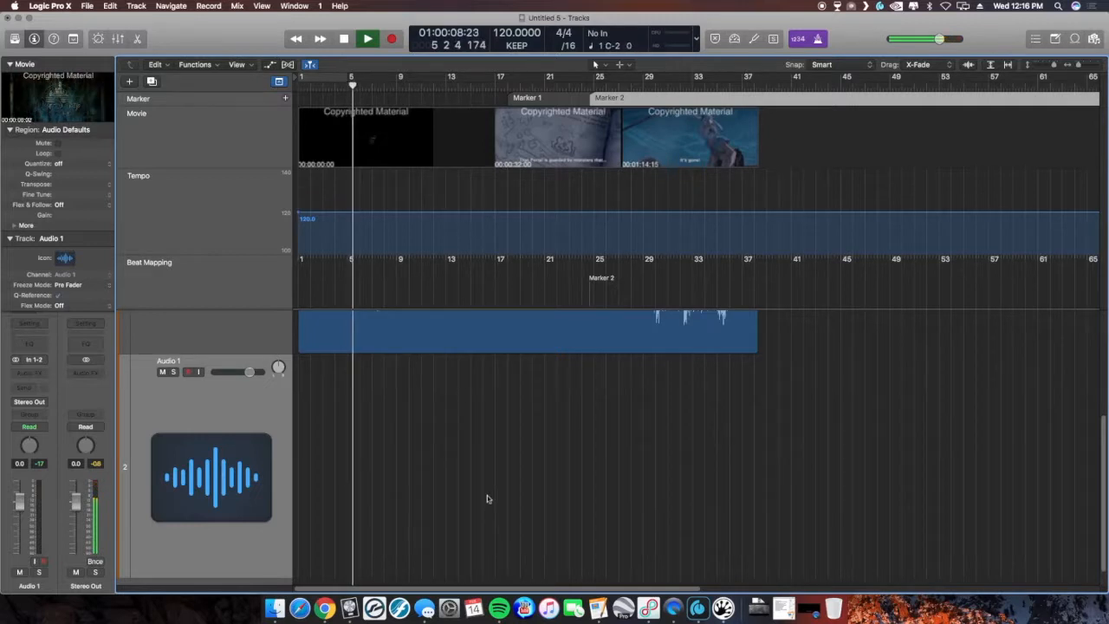
pyautogui.scroll(3, 487, 496)
pyautogui.scroll(4, 487, 498)
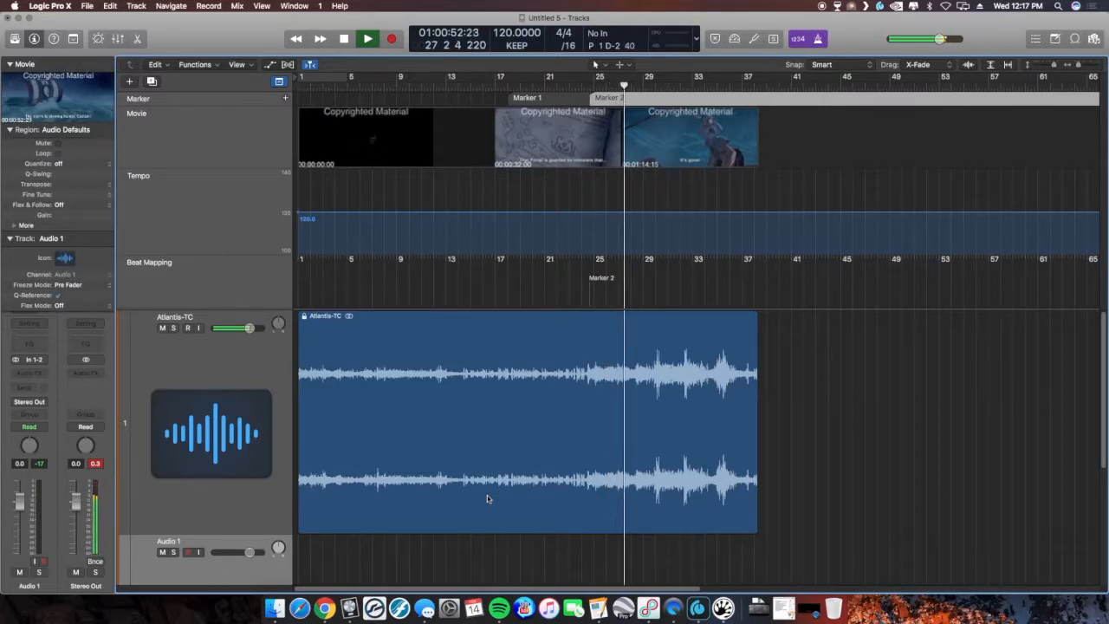
pyautogui.press('space')
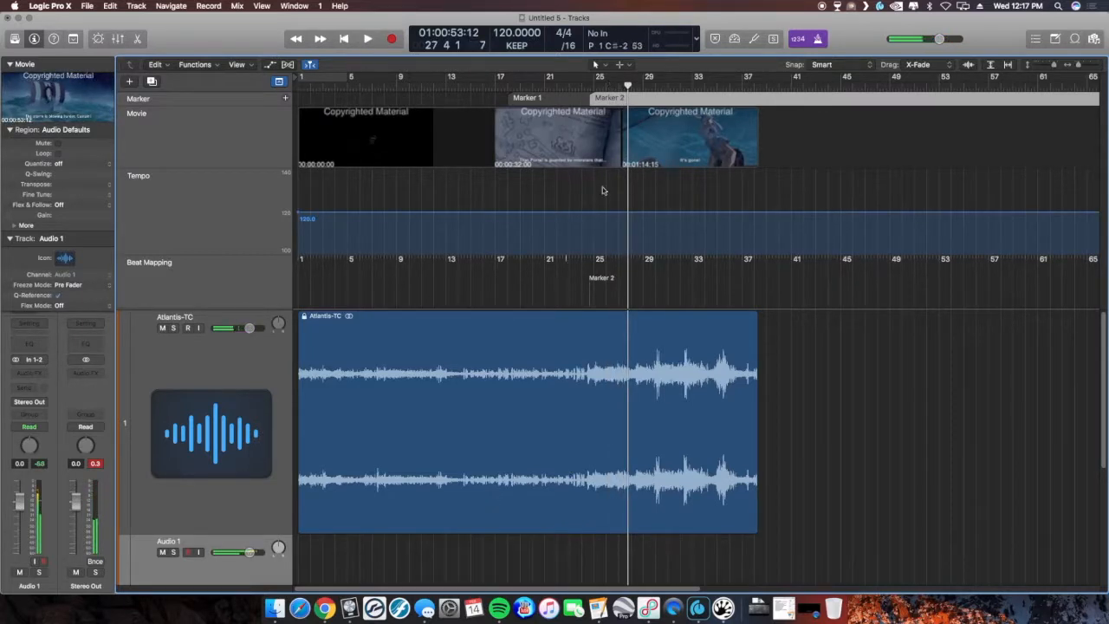
# - Lock the SMPTE positions of both markers in the Marker list
pyautogui.click(1036, 38)
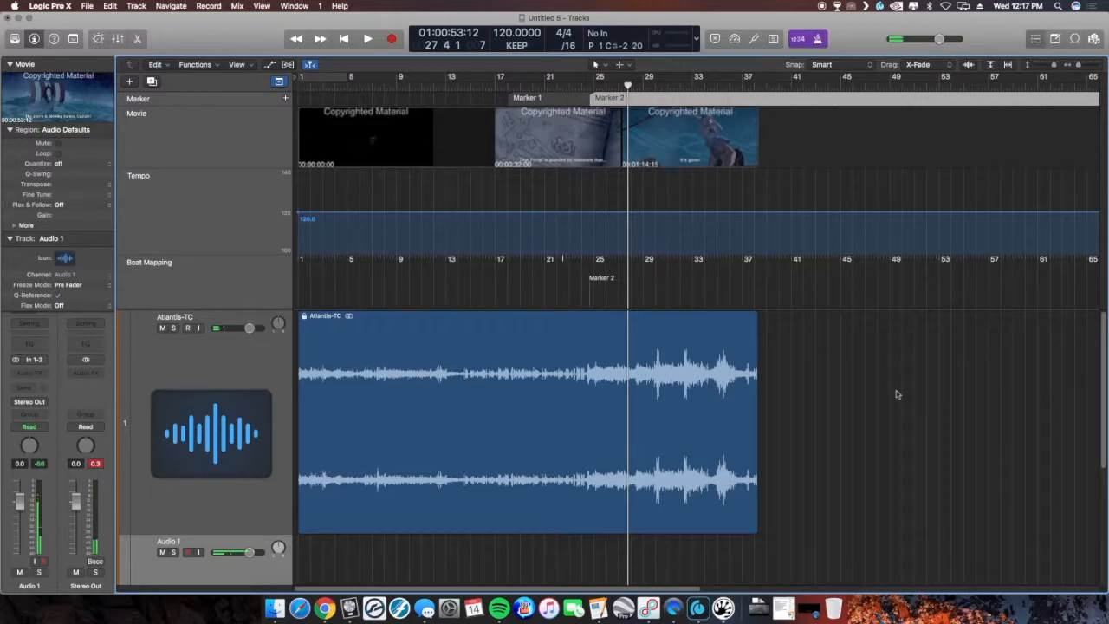
pyautogui.moveTo(918, 162); pyautogui.dragTo(913, 125)
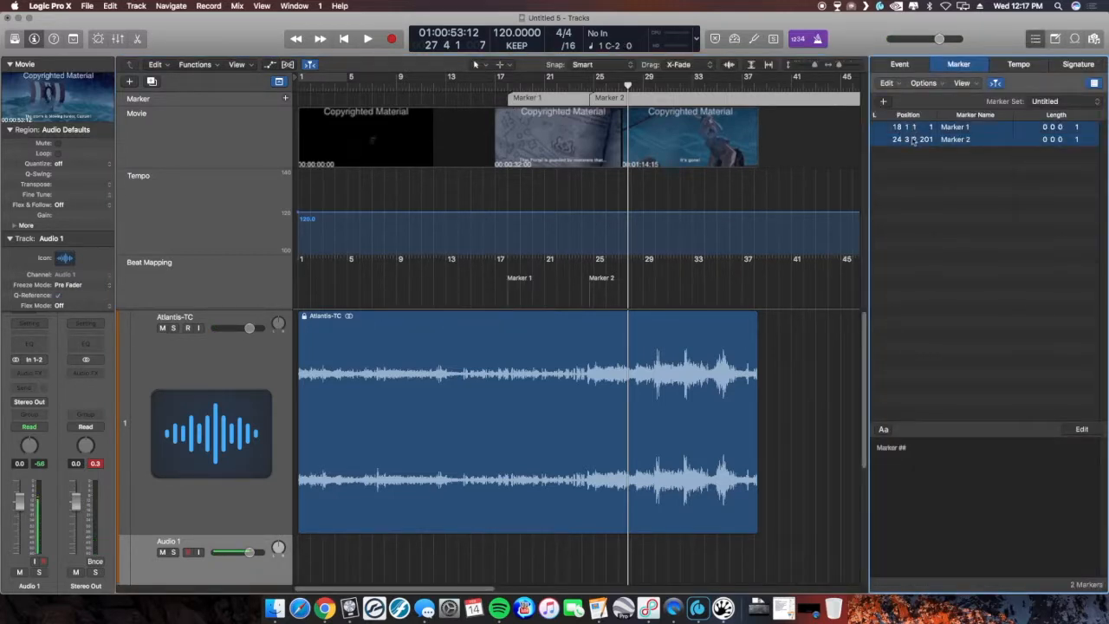
pyautogui.rightClick(912, 141)
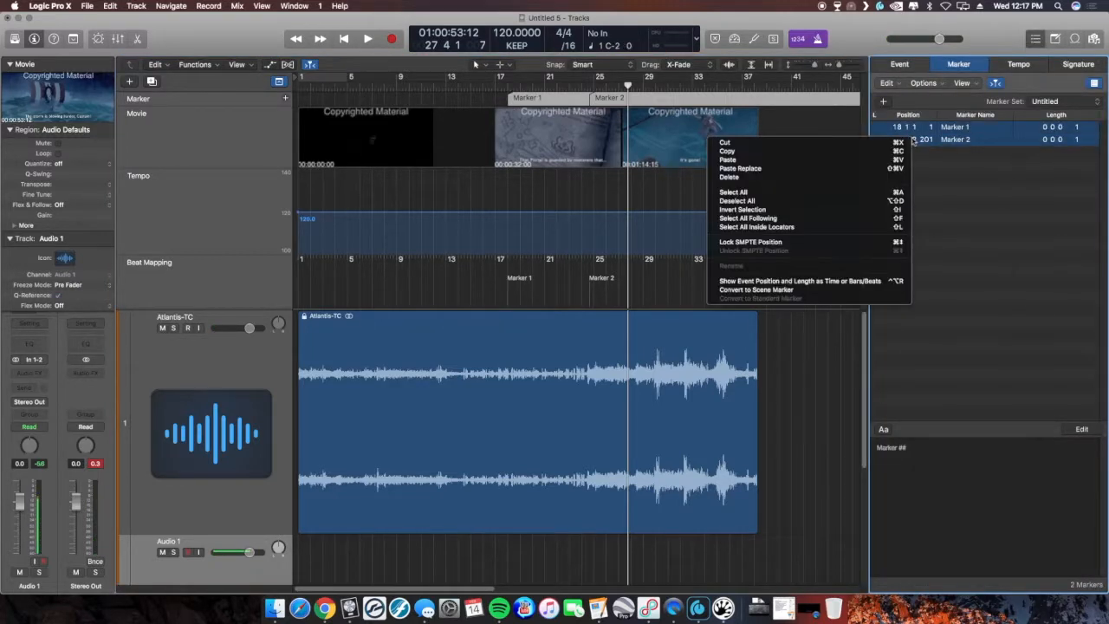
pyautogui.click(766, 242)
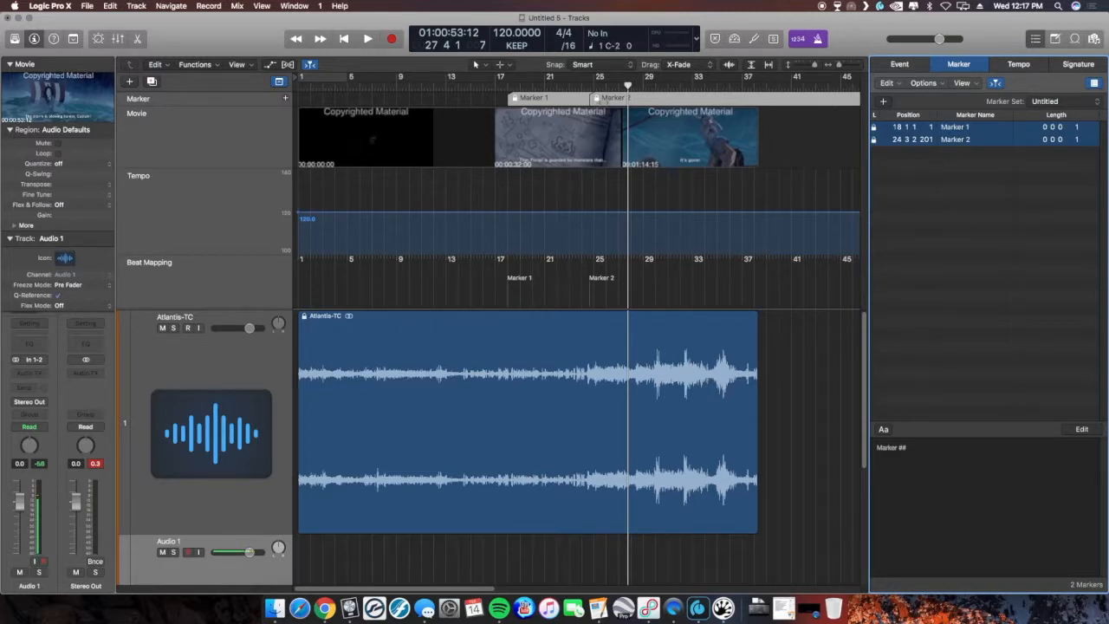
pyautogui.click(598, 86)
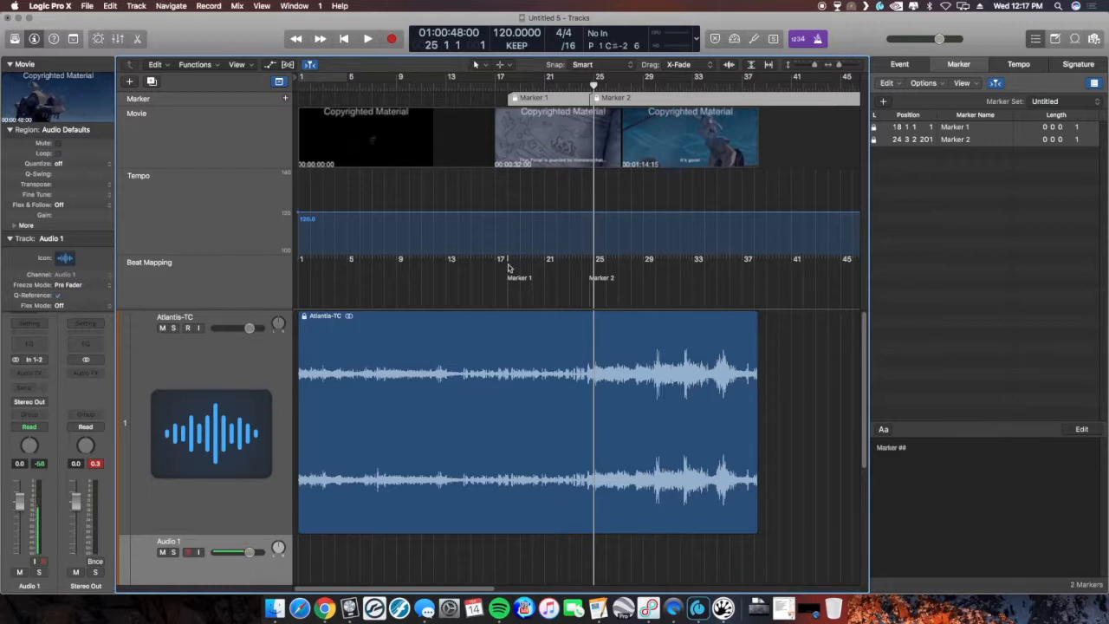
pyautogui.moveTo(510, 262); pyautogui.dragTo(510, 293)
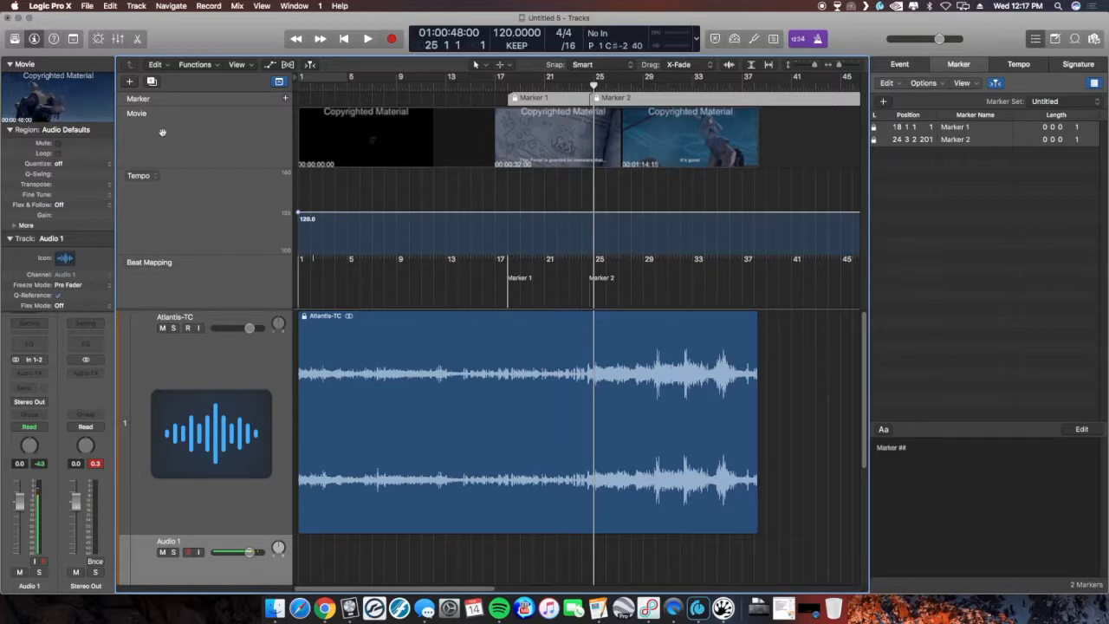
pyautogui.click(280, 82)
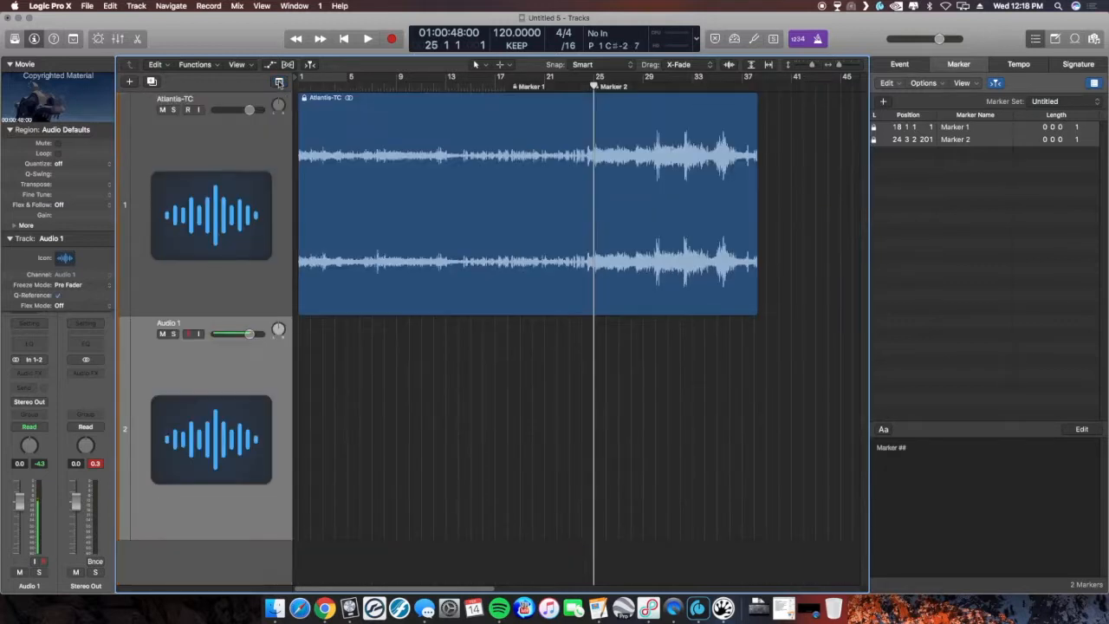
pyautogui.click(279, 82)
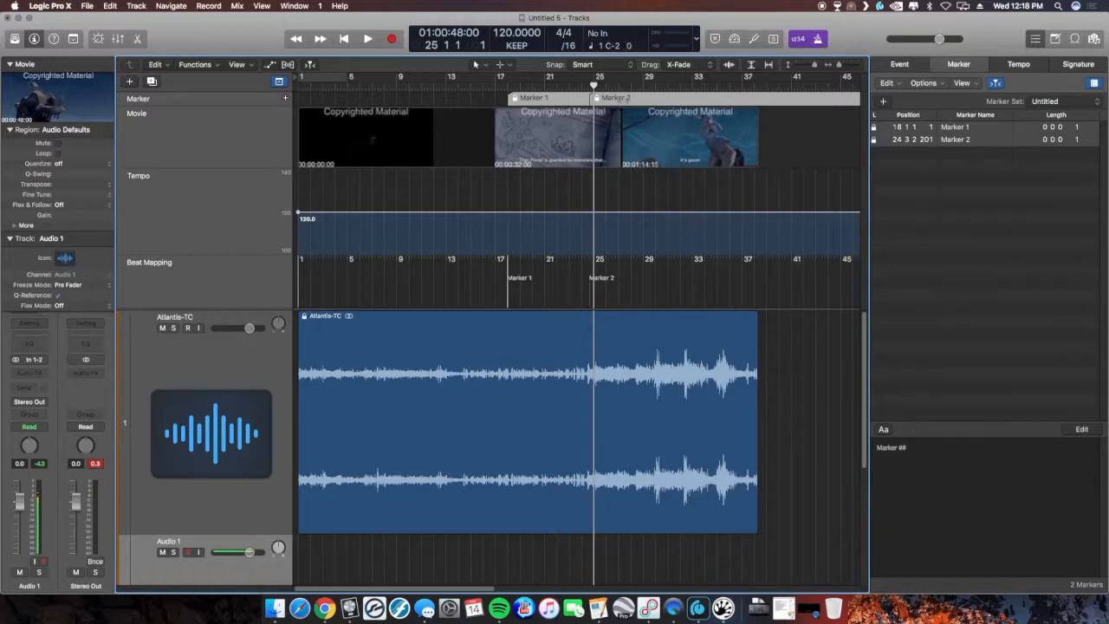
pyautogui.click(627, 337)
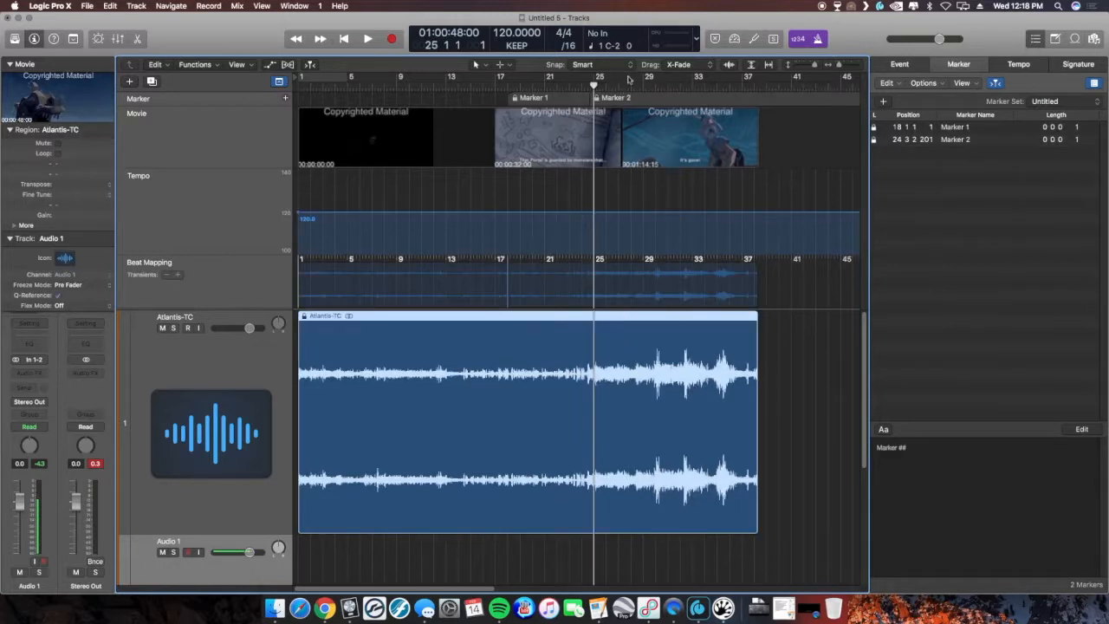
pyautogui.click(619, 98)
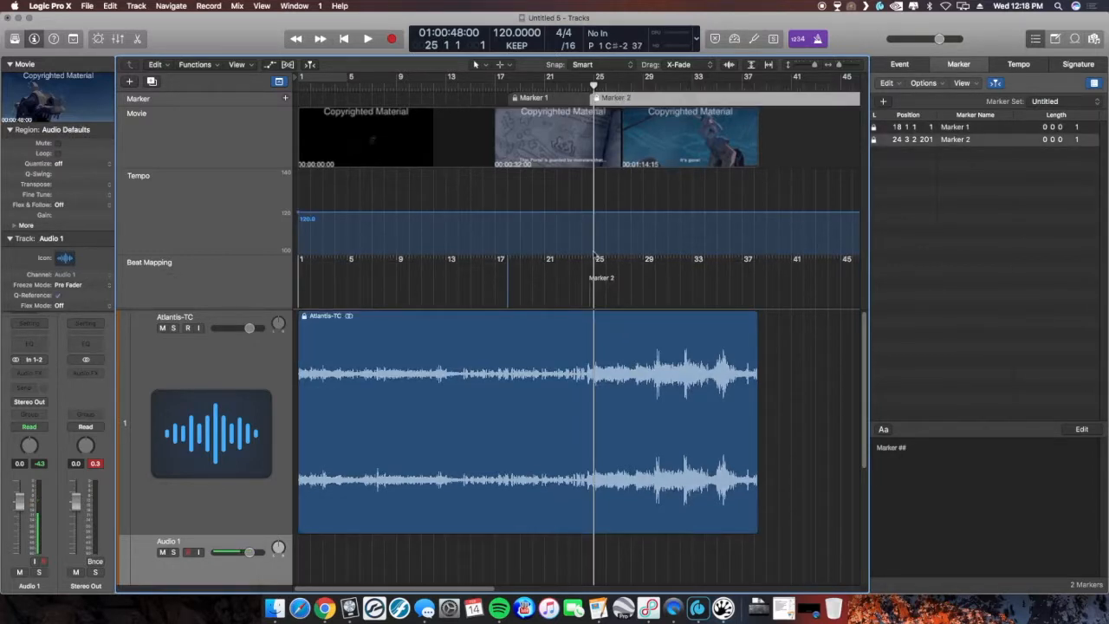
# - Beat-map bar 25 onto Marker 2's position in the Beat Mapping track
pyautogui.press('super+Right')
pyautogui.press('super+Right')
pyautogui.press('super+Right')
pyautogui.press('super+Right')
pyautogui.press('super+Right')
pyautogui.press('super+Right')
pyautogui.press('super+Right')
pyautogui.press('super+Right')
pyautogui.press('super+Right')
pyautogui.press('super+Right')
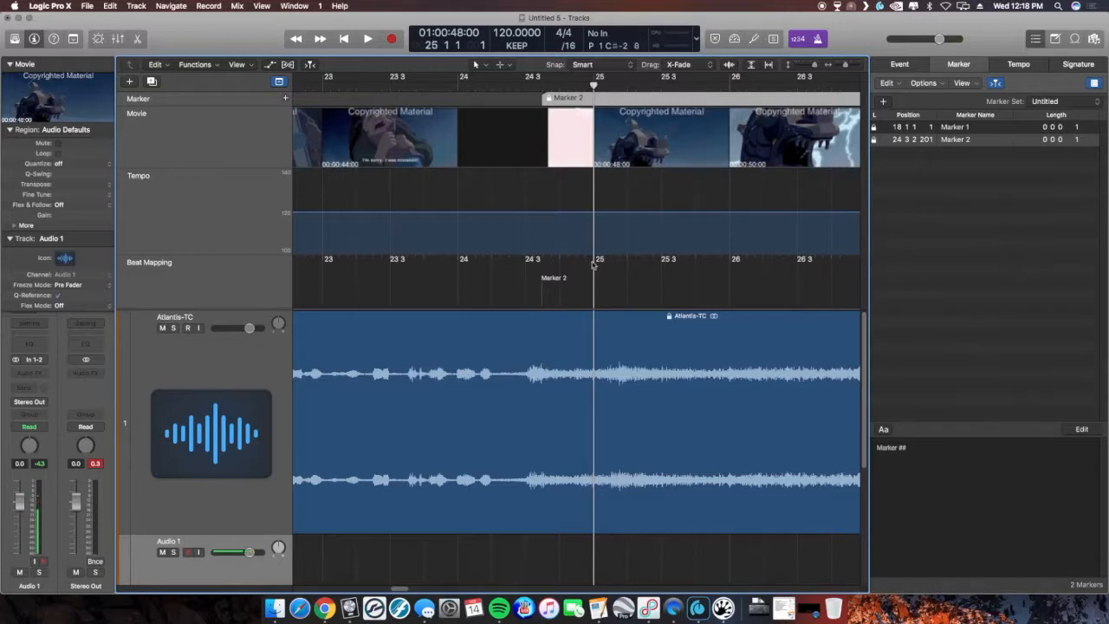
pyautogui.click(400, 90)
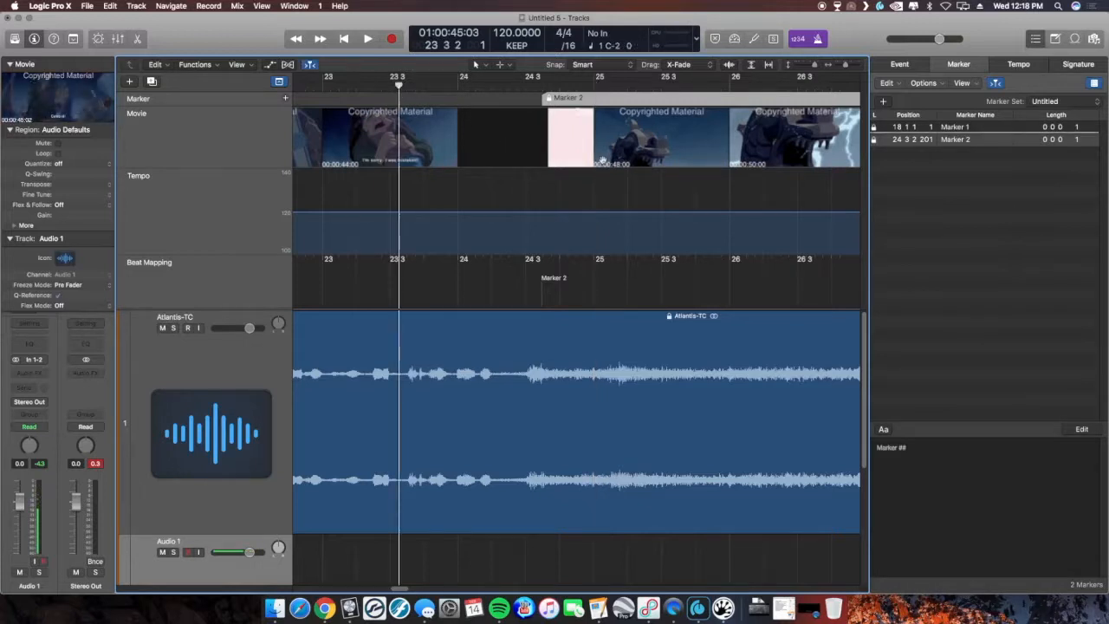
pyautogui.click(596, 259)
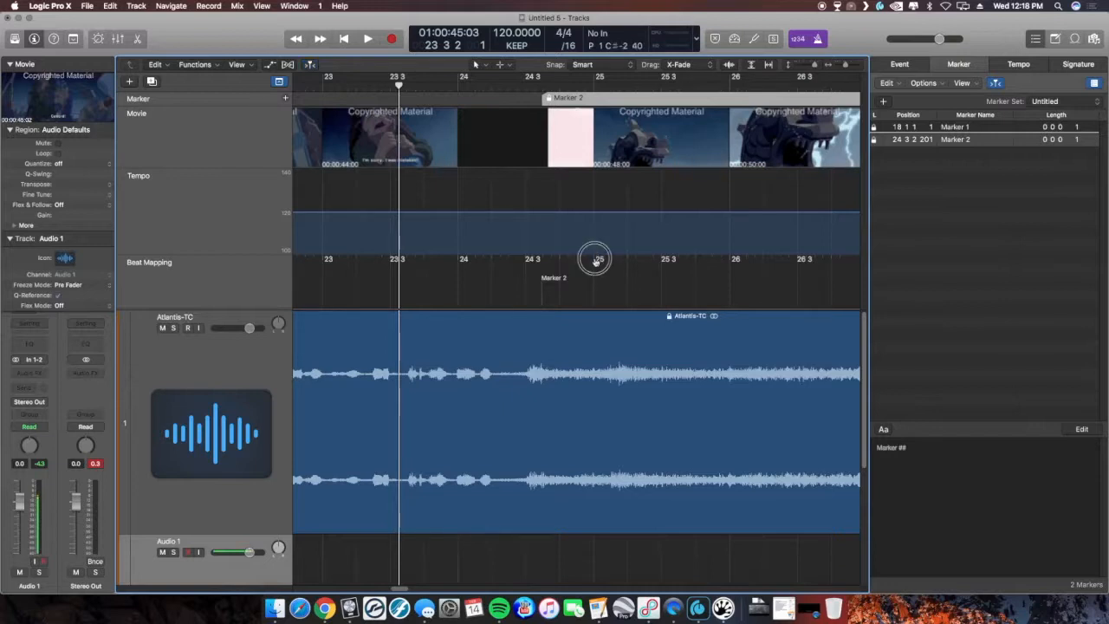
pyautogui.moveTo(596, 259); pyautogui.dragTo(542, 286)
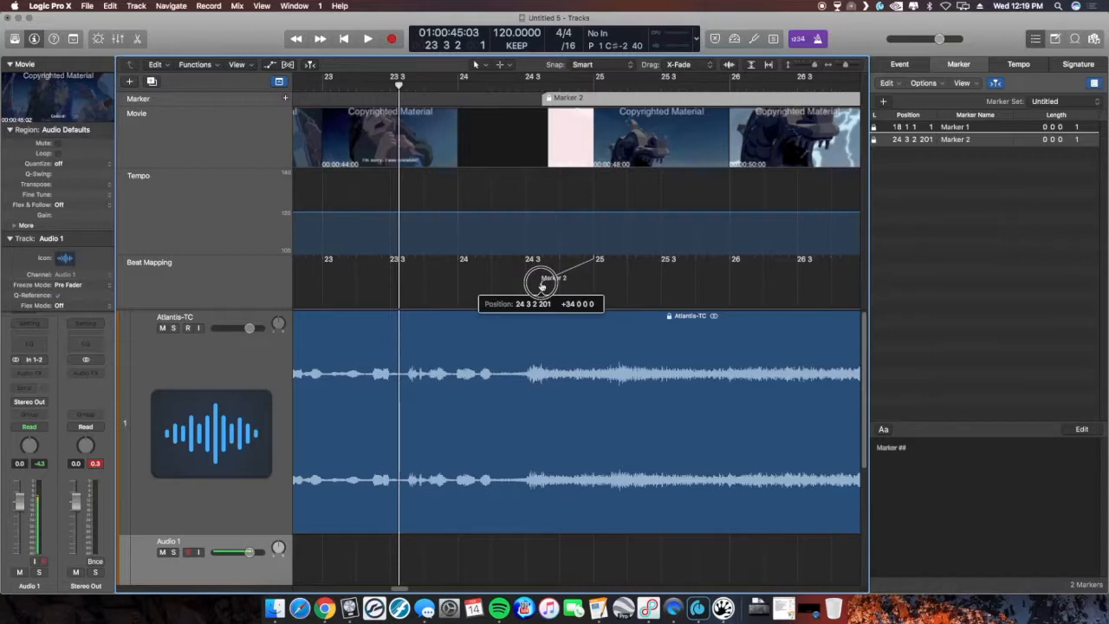
pyautogui.moveTo(542, 286); pyautogui.dragTo(542, 285)
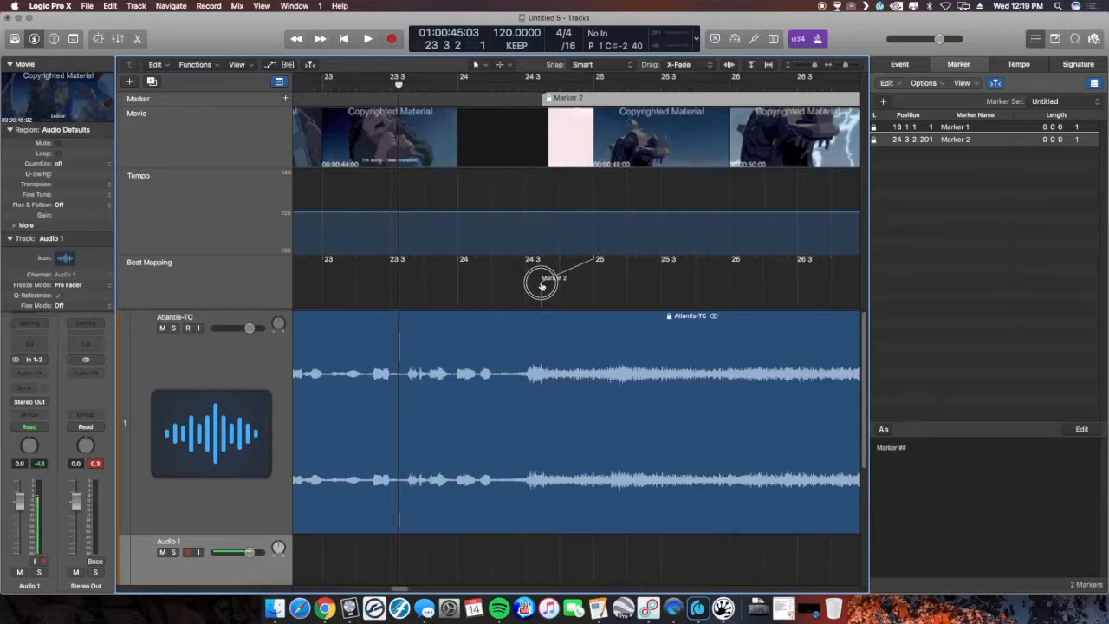
pyautogui.moveTo(540, 284); pyautogui.dragTo(541, 284)
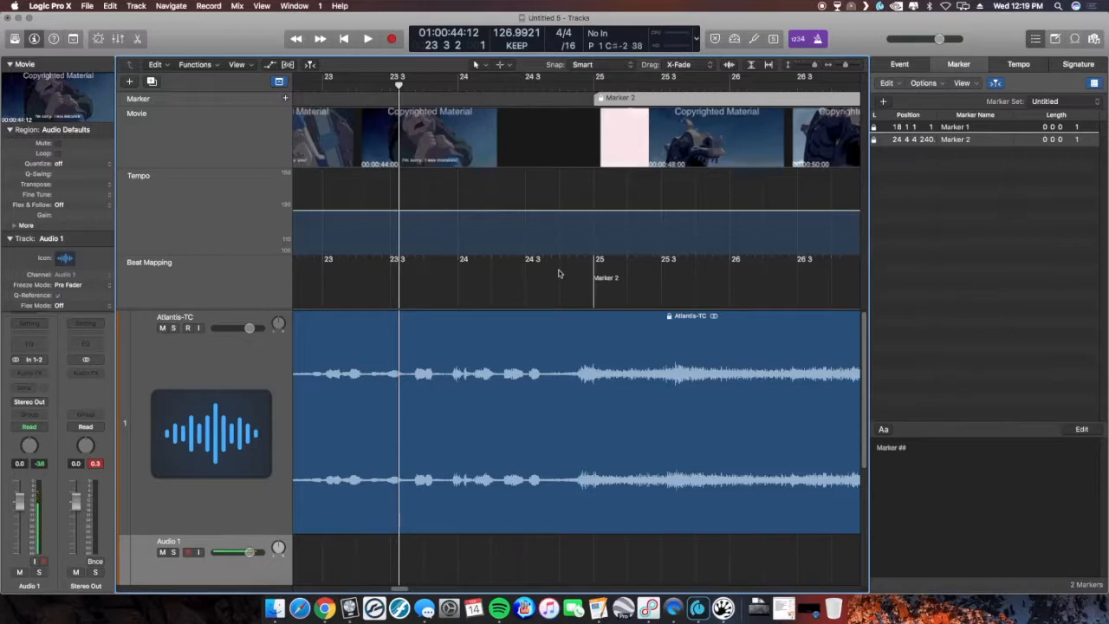
# - Add a tempo point on the tempo line at bar 25, where Marker 2 sits
pyautogui.hscroll(-5, 539, 216)
pyautogui.hscroll(-10, 539, 217)
pyautogui.hscroll(-11, 539, 216)
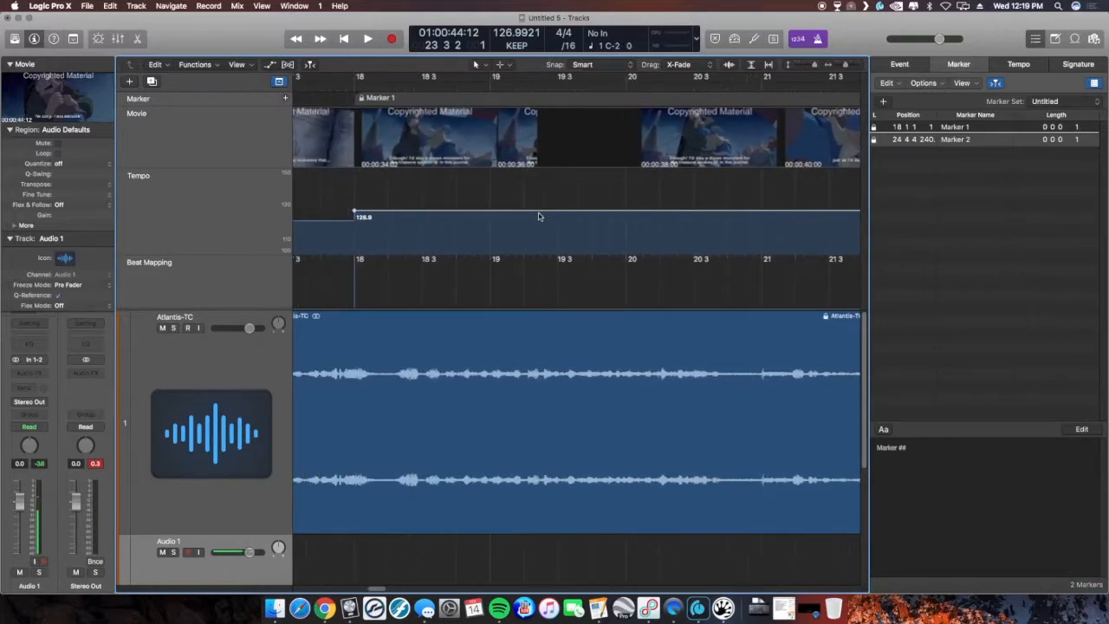
pyautogui.hscroll(-2, 538, 216)
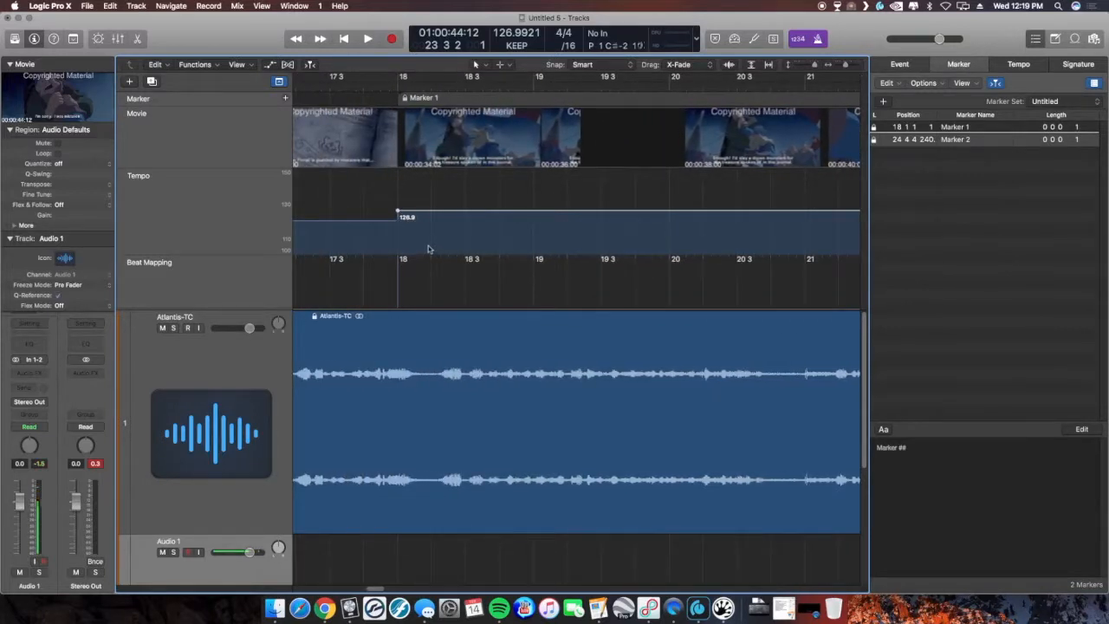
pyautogui.press('super+Left')
pyautogui.press('super+Left')
pyautogui.press('super+Left')
pyautogui.press('super+Left')
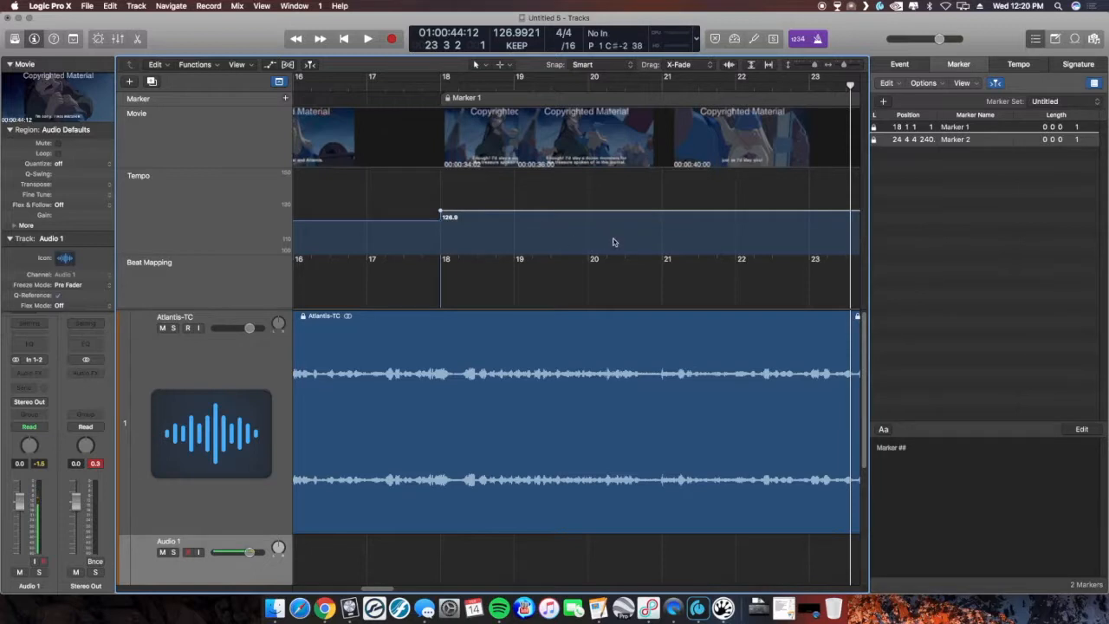
pyautogui.hscroll(5, 615, 241)
pyautogui.hscroll(10, 618, 243)
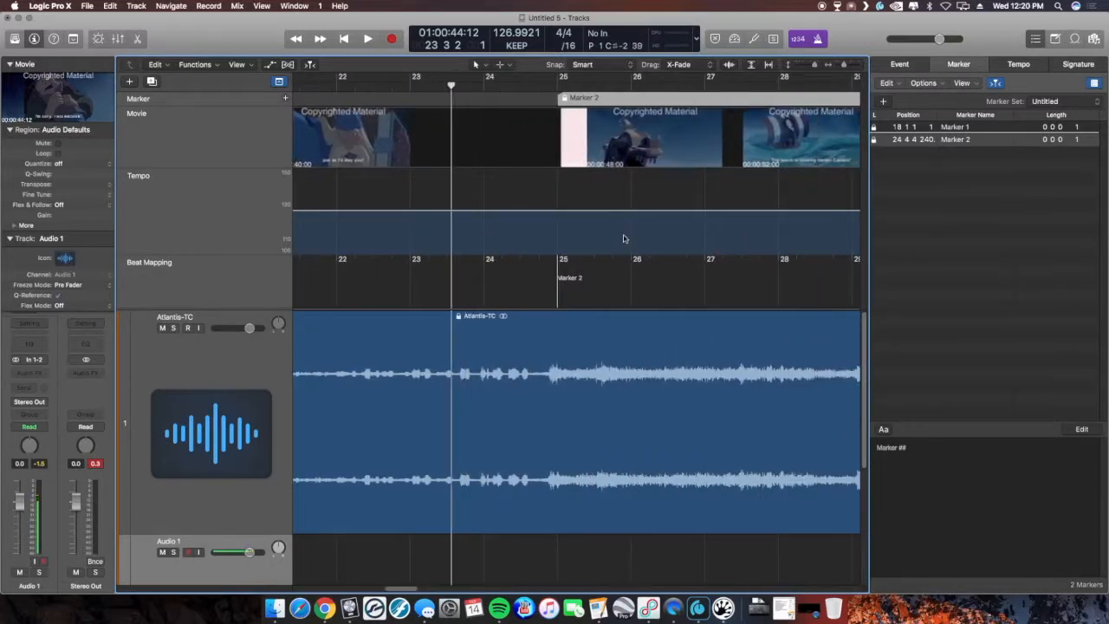
pyautogui.click(558, 212)
# - Play back the passage around bar 29 to review the tempo against the picture
pyautogui.click(451, 85)
pyautogui.moveTo(450, 85); pyautogui.dragTo(360, 99)
pyautogui.press('space')
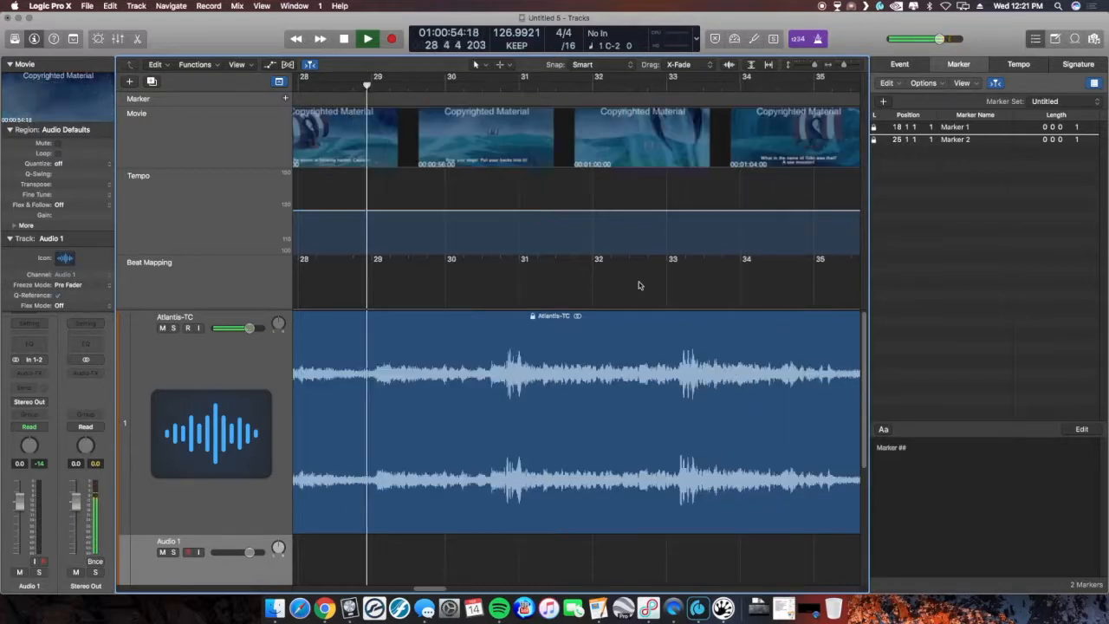
pyautogui.press('space')
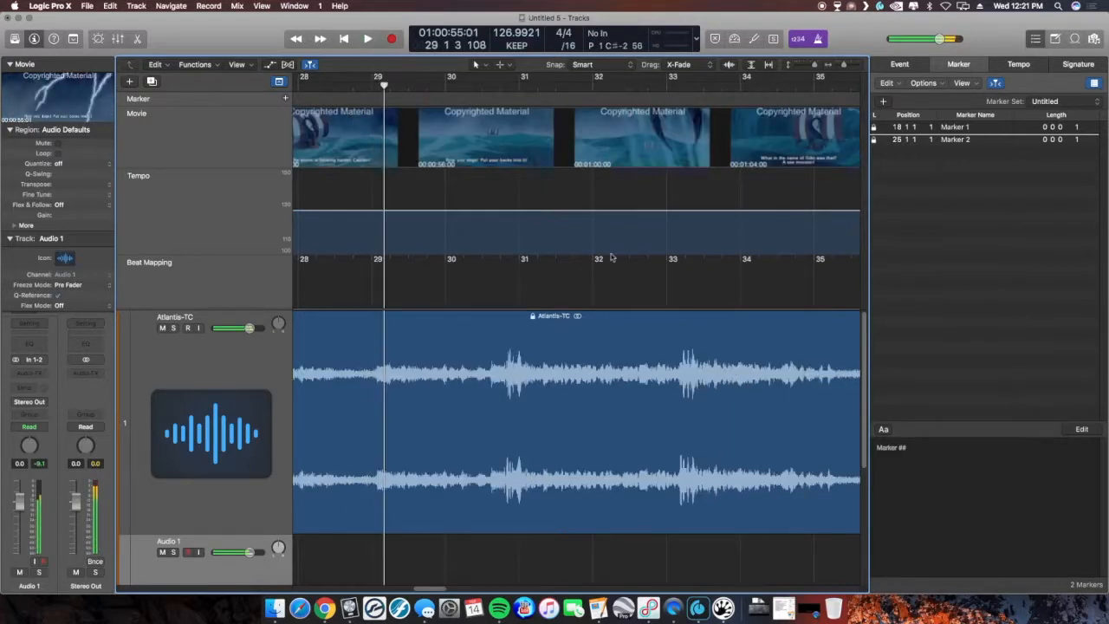
# - Raise the tempo at bar 25 to 135.9
pyautogui.click(296, 39)
pyautogui.click(295, 40)
pyautogui.click(295, 40)
pyautogui.click(295, 39)
pyautogui.click(295, 40)
pyautogui.click(296, 40)
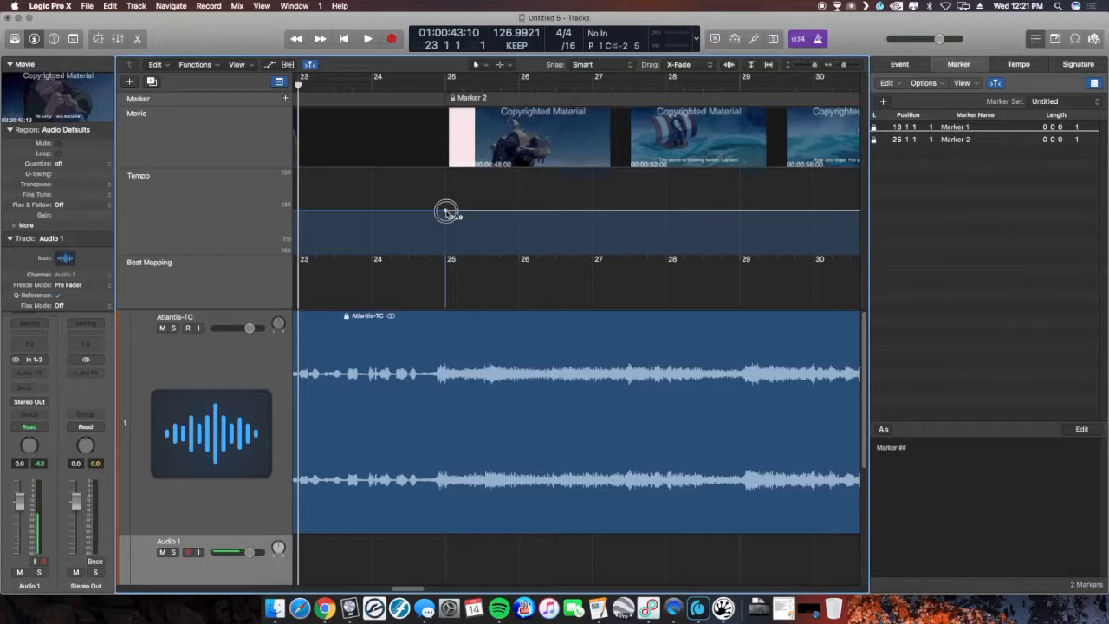
pyautogui.moveTo(445, 213); pyautogui.dragTo(448, 195)
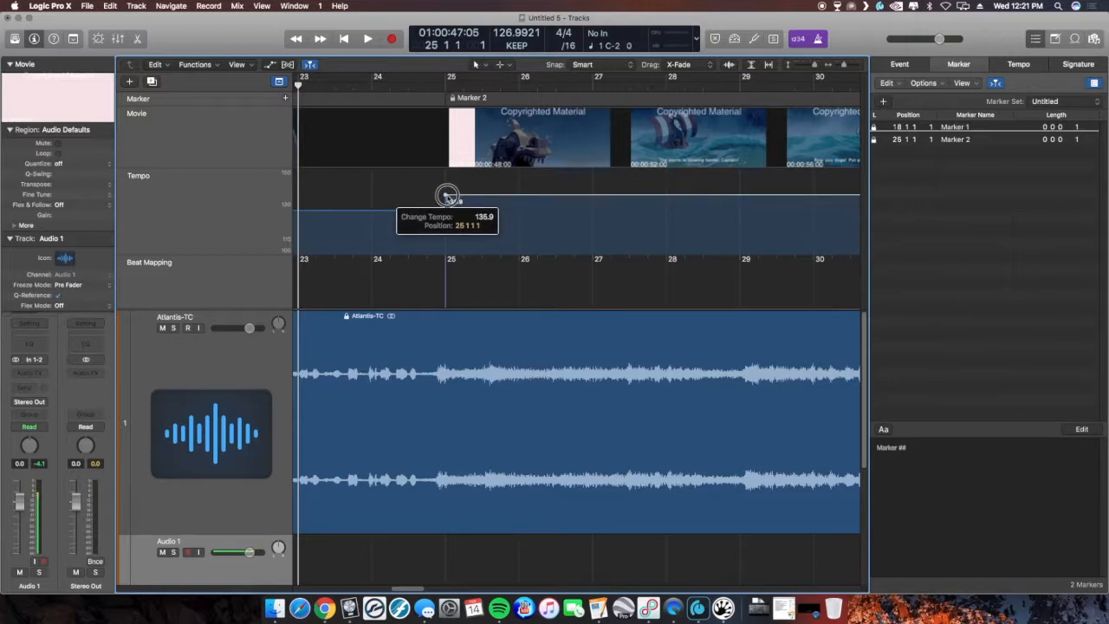
pyautogui.moveTo(448, 195); pyautogui.dragTo(448, 195)
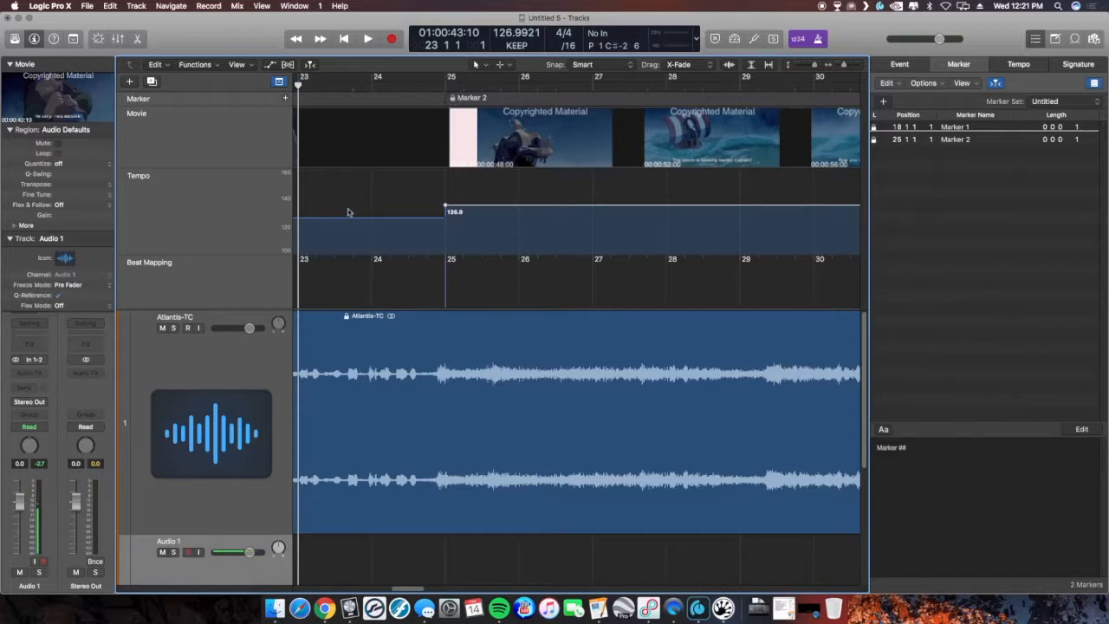
# - Close the Marker list and play back from bar 17 through Marker 2 to review the tempo change
pyautogui.hscroll(-5, 503, 234)
pyautogui.hscroll(-3, 503, 234)
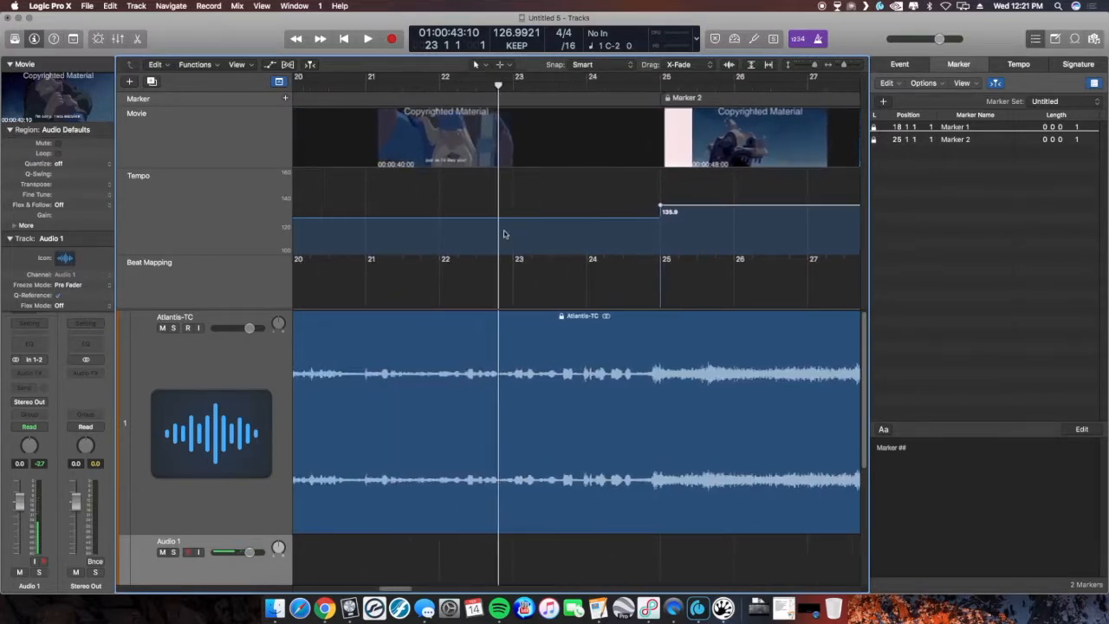
pyautogui.click(969, 65)
pyautogui.hscroll(-4, 515, 289)
pyautogui.press('super+Left')
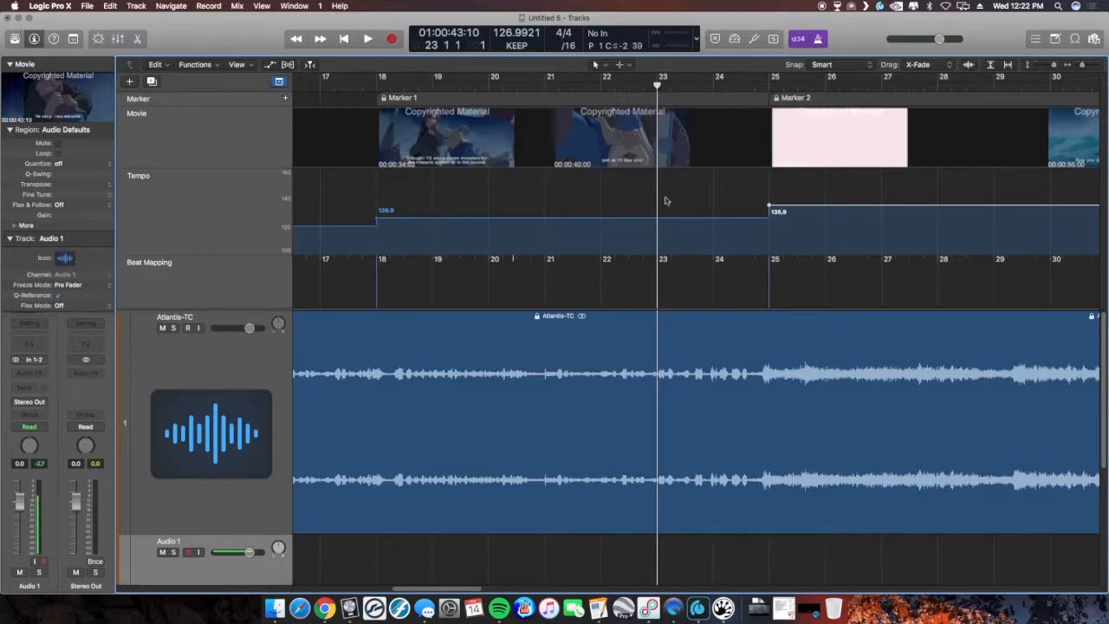
pyautogui.click(320, 85)
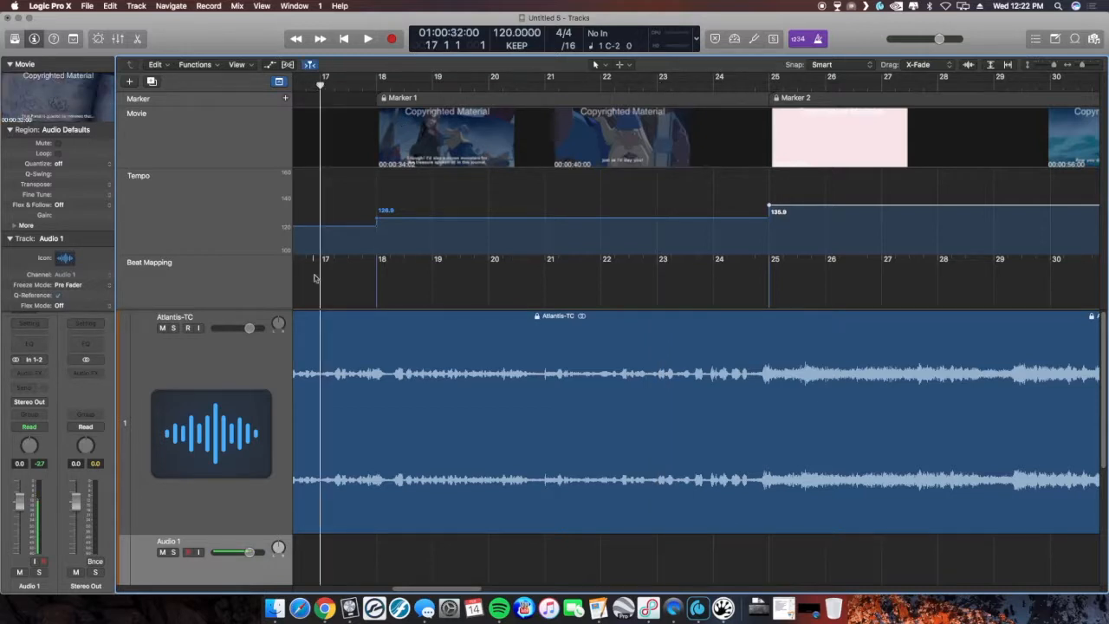
pyautogui.press('space')
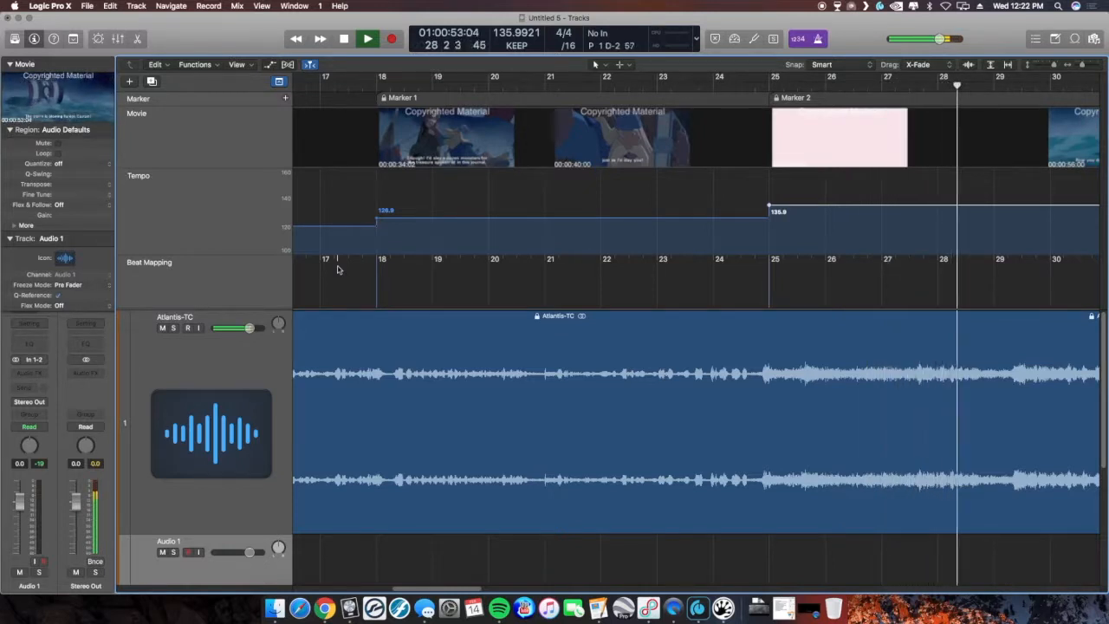
pyautogui.press('space')
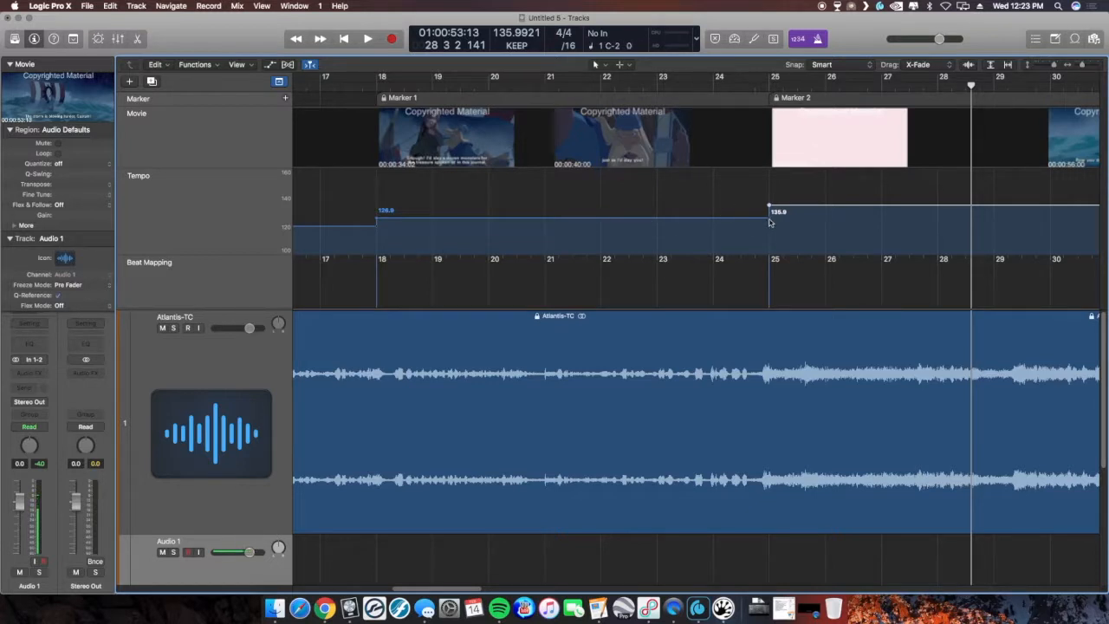
# - Turn the tempo change into a curved ramp rising from bar 18 to the 135.9 tempo at bar 25
pyautogui.moveTo(770, 217)
pyautogui.mouseDown()
pyautogui.moveTo(649, 233)
pyautogui.moveTo(362, 238)
pyautogui.moveTo(595, 247)
pyautogui.mouseUp()
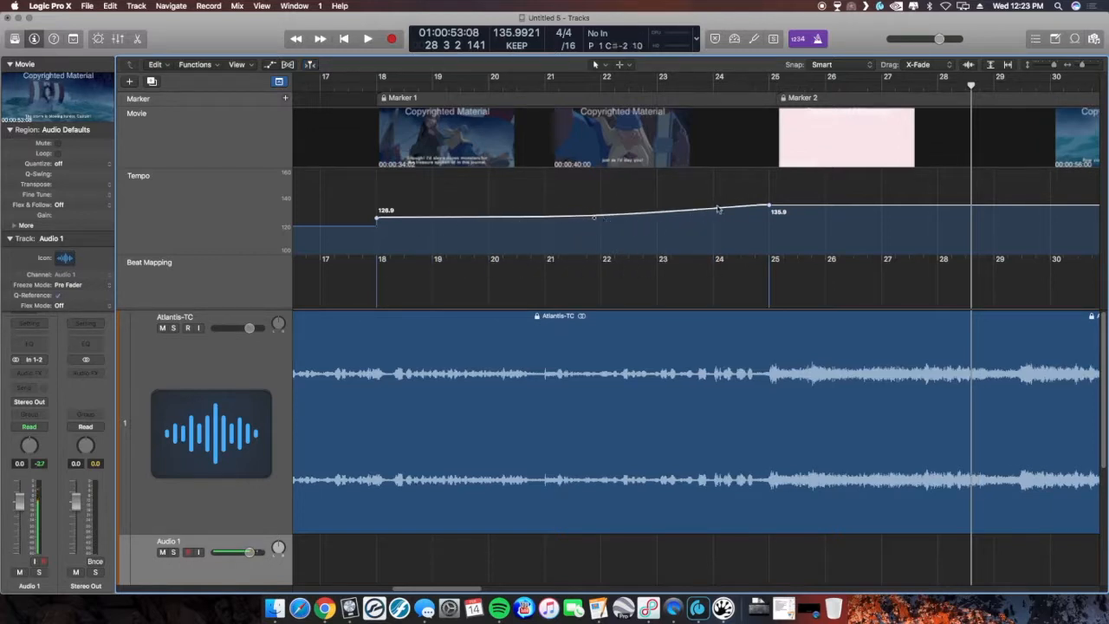
pyautogui.moveTo(595, 208); pyautogui.dragTo(595, 188)
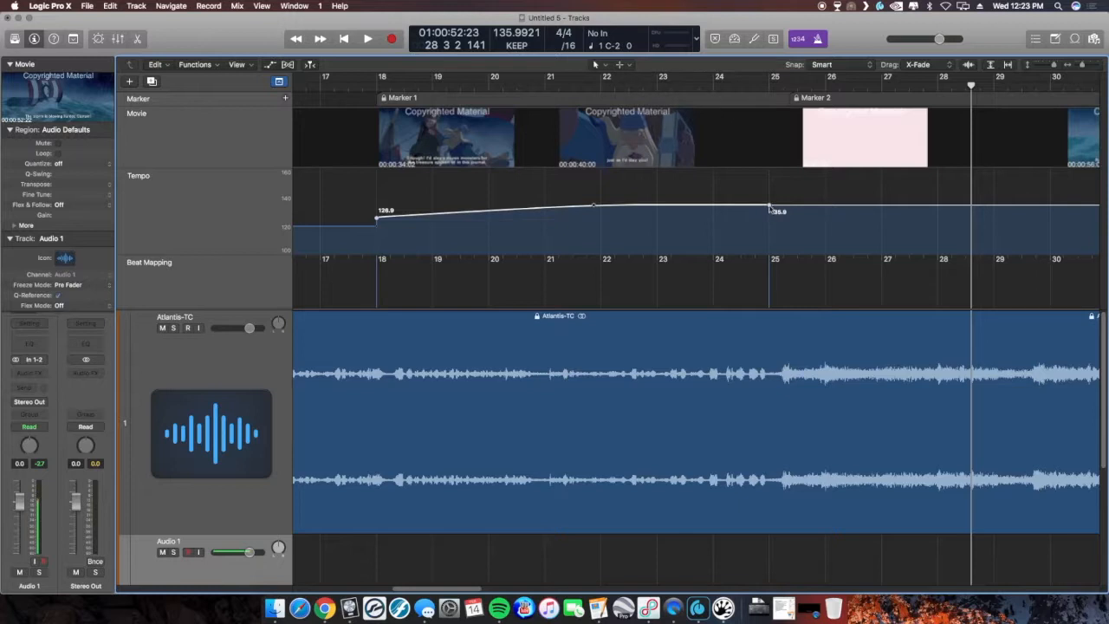
# - Bend the tempo ramp's curve handle so the rise eases gently from bar 18 toward bar 25
pyautogui.moveTo(594, 207); pyautogui.dragTo(597, 223)
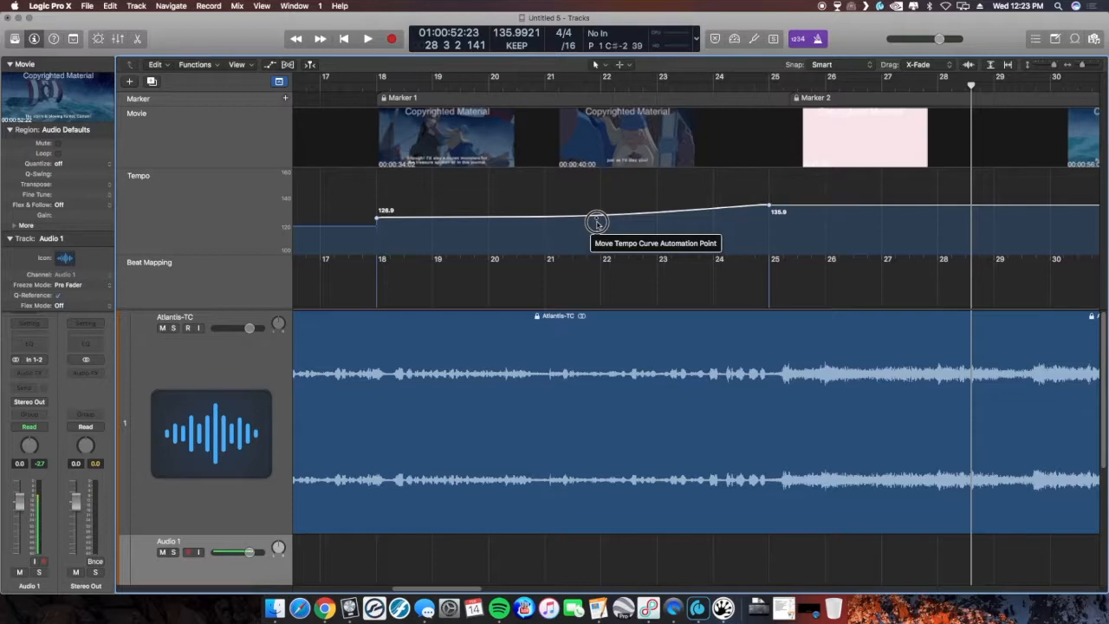
pyautogui.moveTo(597, 223); pyautogui.dragTo(623, 232)
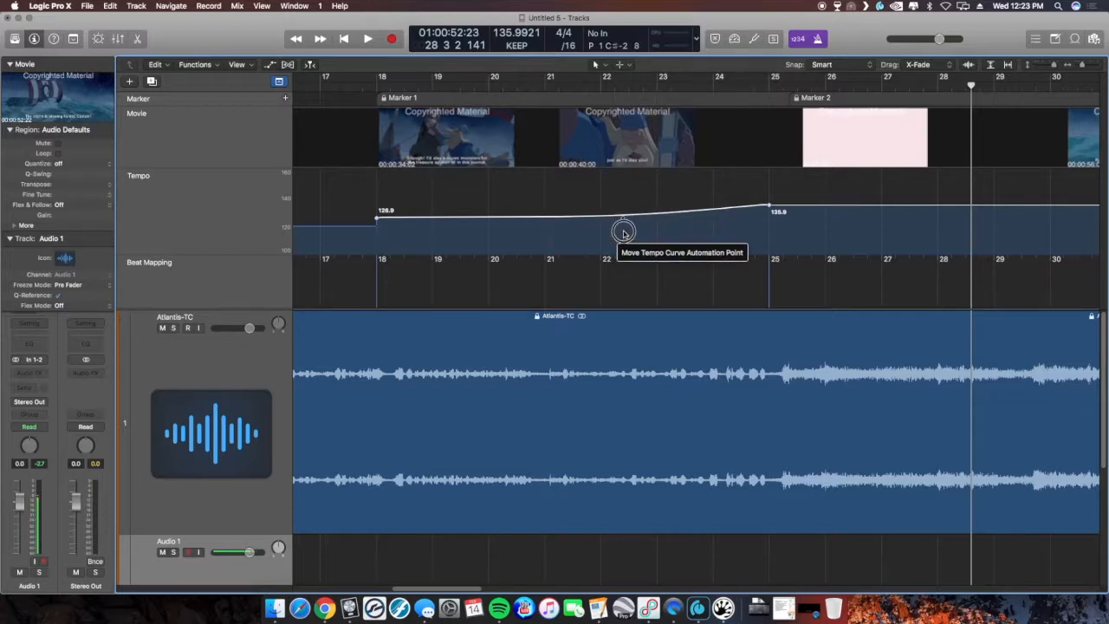
pyautogui.moveTo(624, 233); pyautogui.dragTo(622, 232)
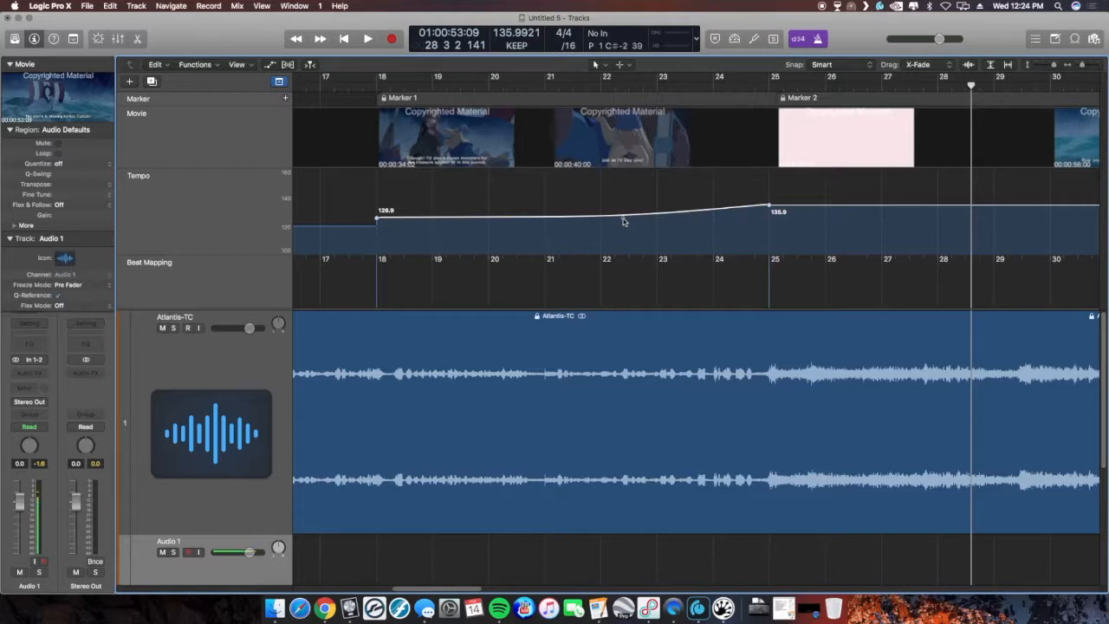
pyautogui.moveTo(623, 221); pyautogui.dragTo(719, 227)
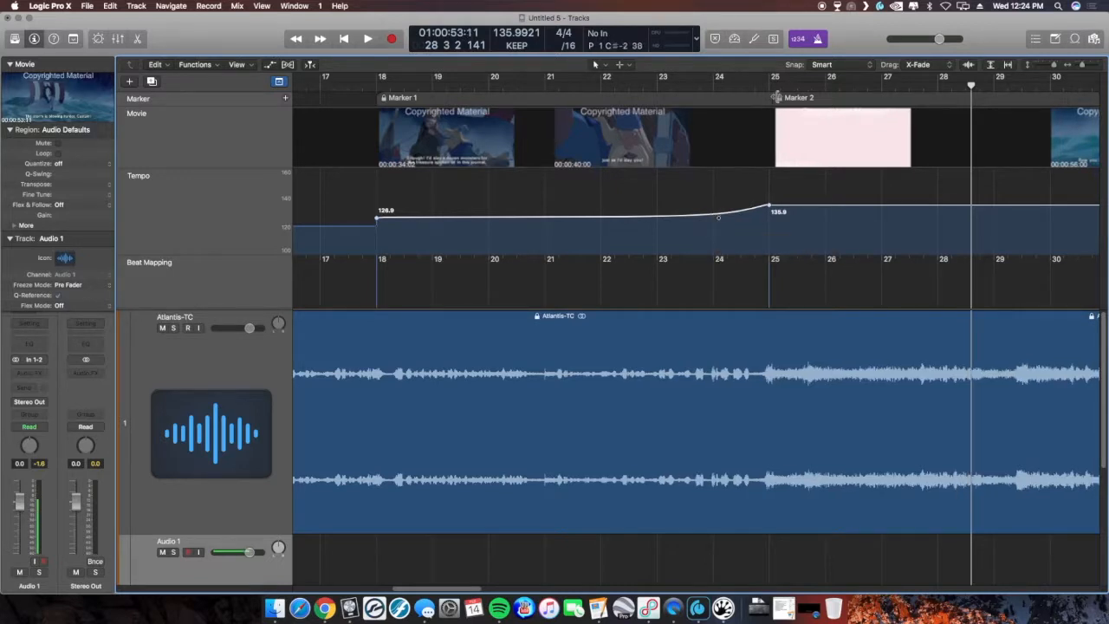
pyautogui.moveTo(719, 221); pyautogui.dragTo(764, 216)
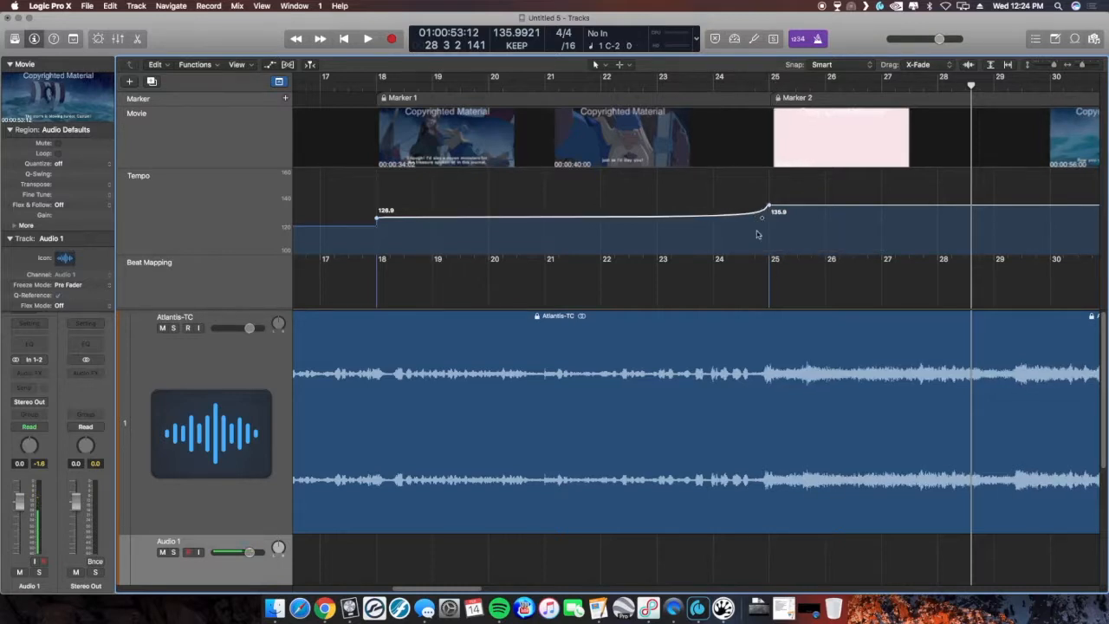
pyautogui.moveTo(763, 222); pyautogui.dragTo(401, 261)
pyautogui.moveTo(402, 219); pyautogui.dragTo(657, 231)
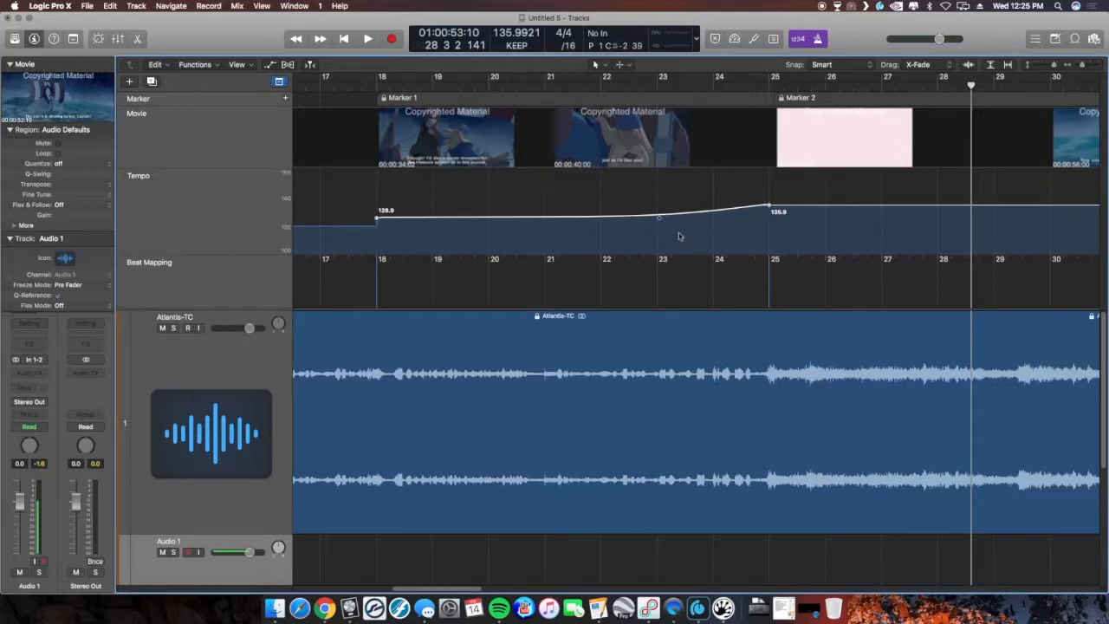
pyautogui.click(769, 208)
pyautogui.click(771, 208)
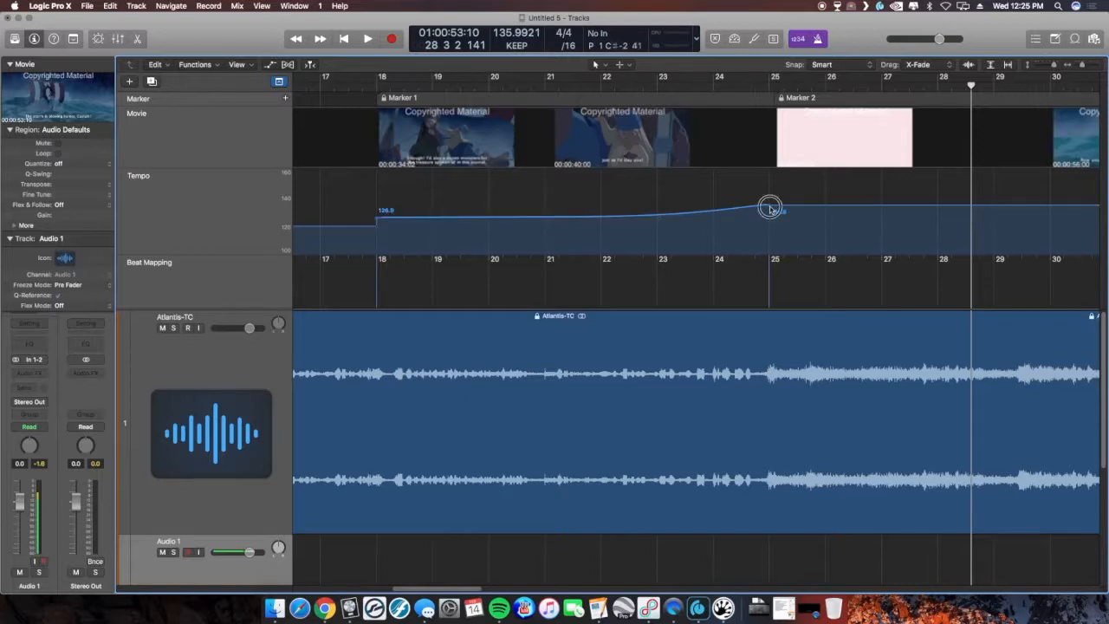
pyautogui.click(771, 209)
pyautogui.moveTo(770, 209); pyautogui.dragTo(769, 206)
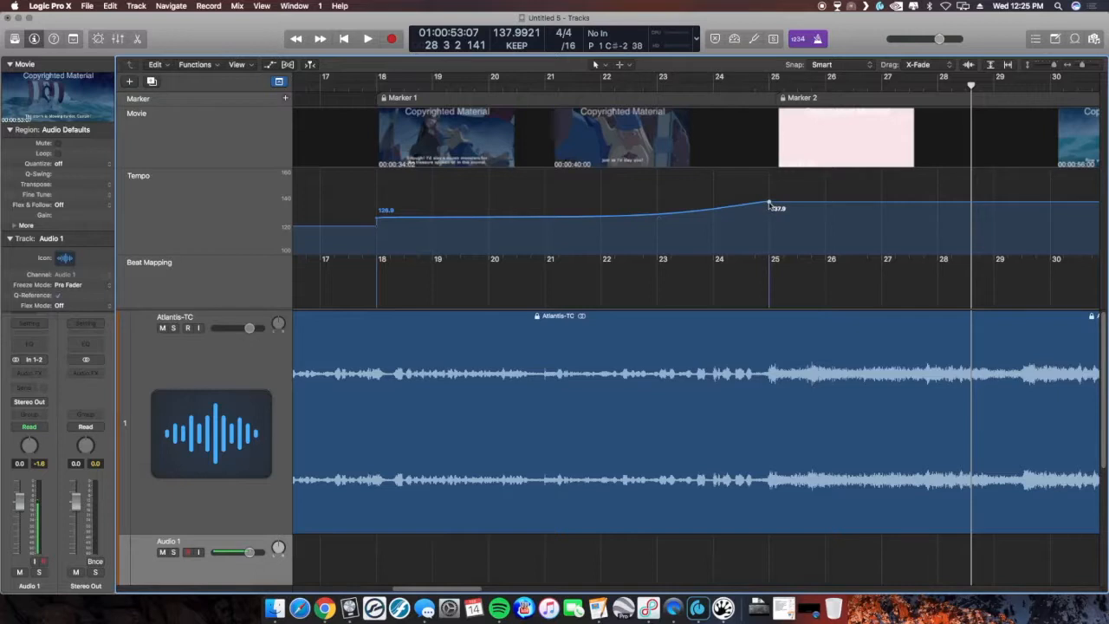
pyautogui.moveTo(768, 205); pyautogui.dragTo(769, 206)
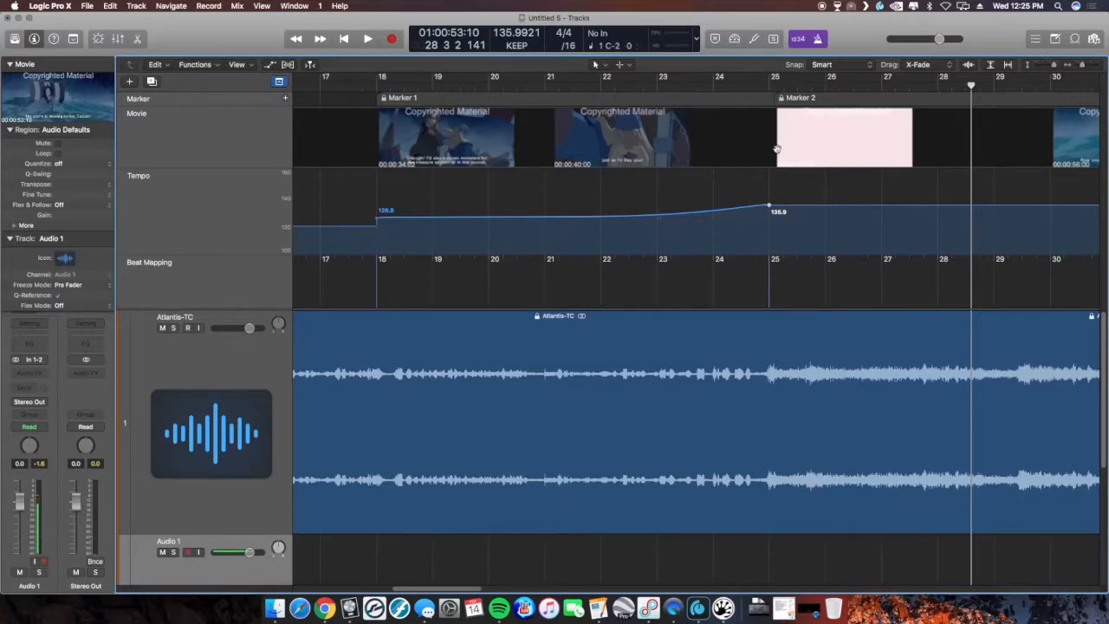
# - Lower the ramp's starting tempo at bar 18 to 124.9
pyautogui.click(378, 220)
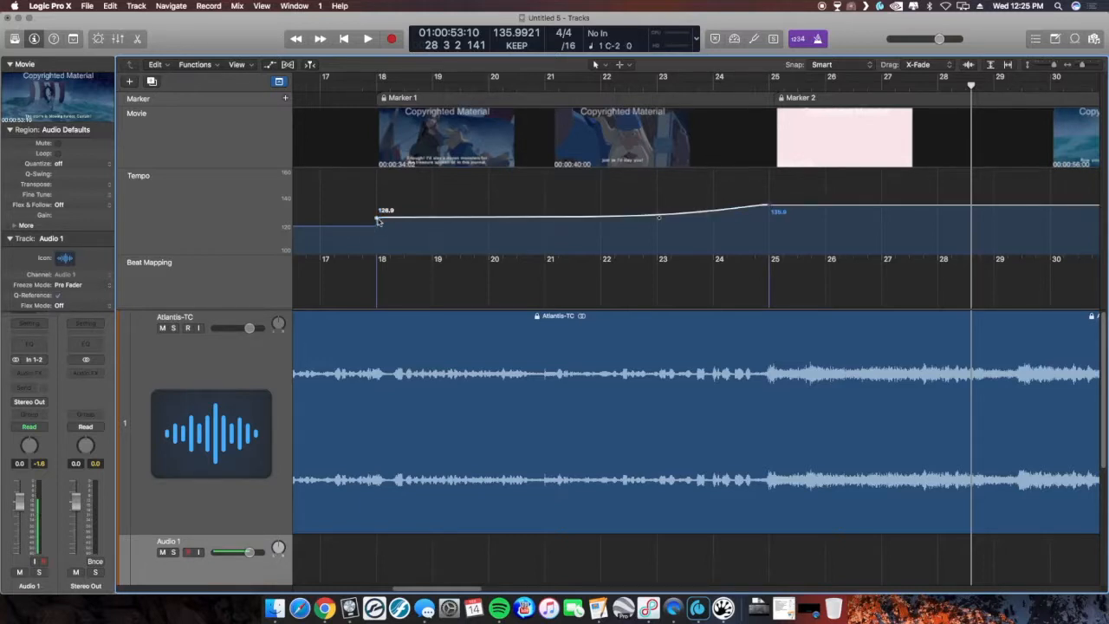
pyautogui.click(377, 220)
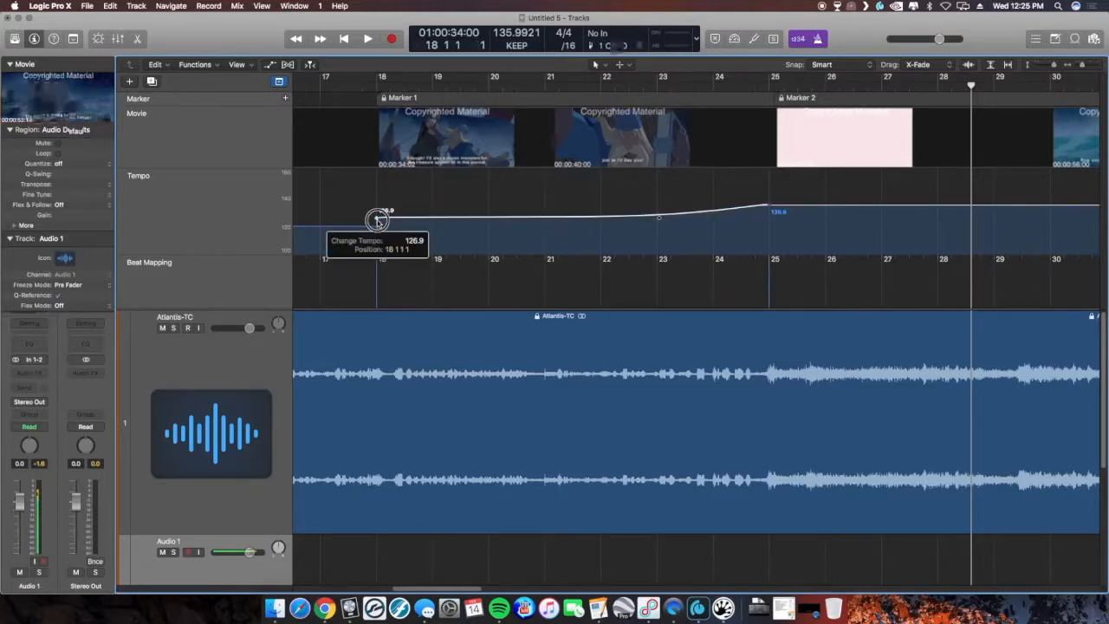
pyautogui.moveTo(378, 220); pyautogui.dragTo(378, 223)
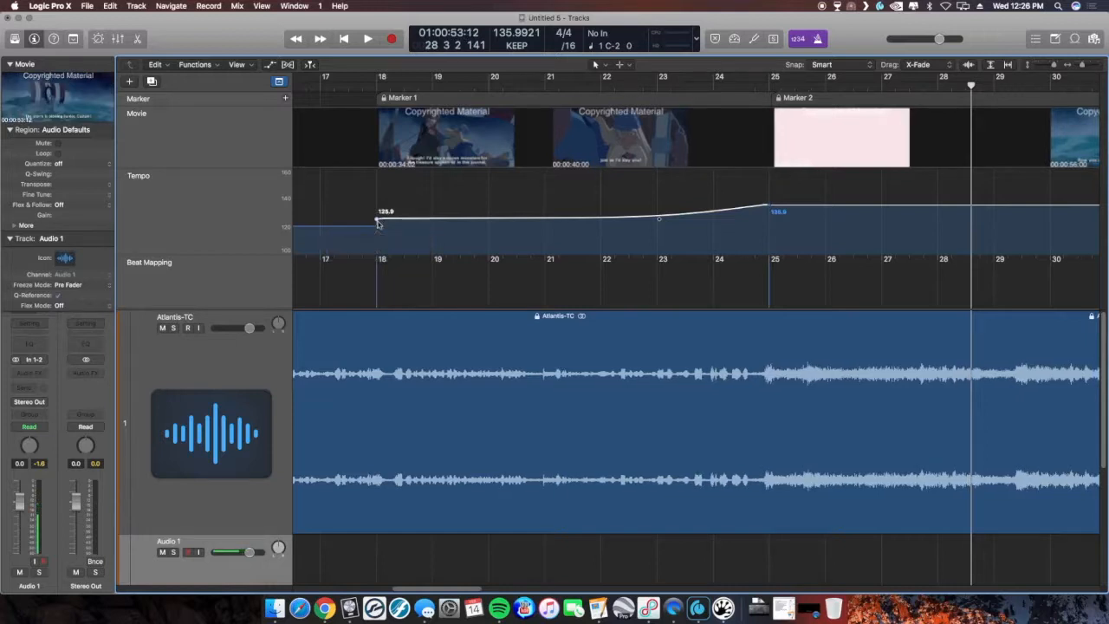
pyautogui.click(377, 219)
pyautogui.moveTo(377, 219); pyautogui.dragTo(378, 224)
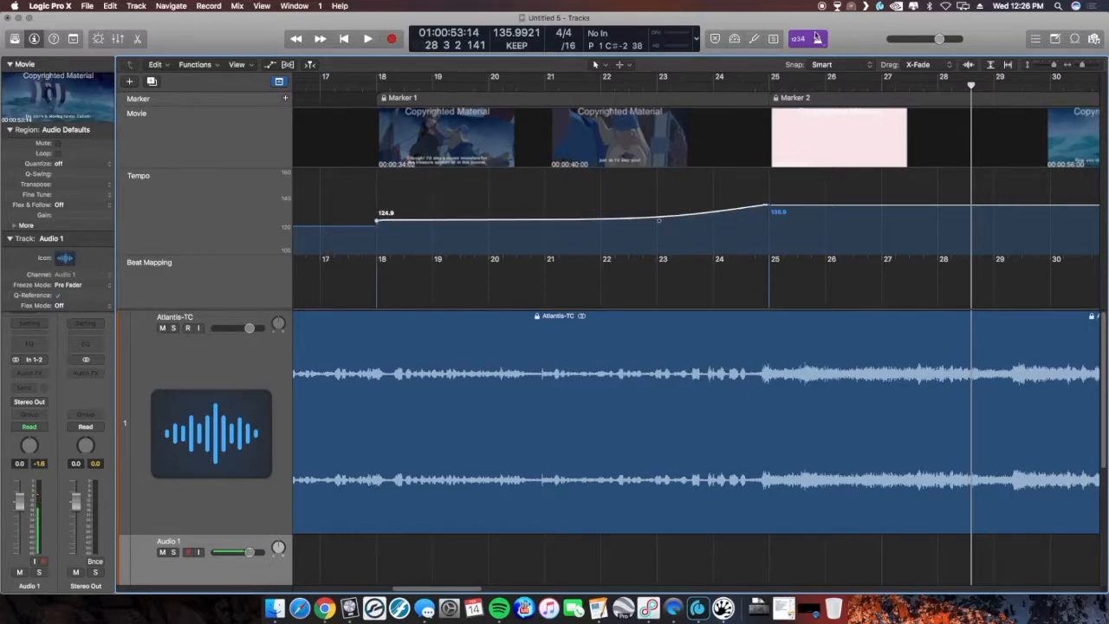
# - Play back from bar 17 to review the ramped tempo against the picture
pyautogui.click(769, 86)
pyautogui.moveTo(769, 86)
pyautogui.mouseDown()
pyautogui.moveTo(758, 87)
pyautogui.moveTo(769, 86)
pyautogui.mouseUp()
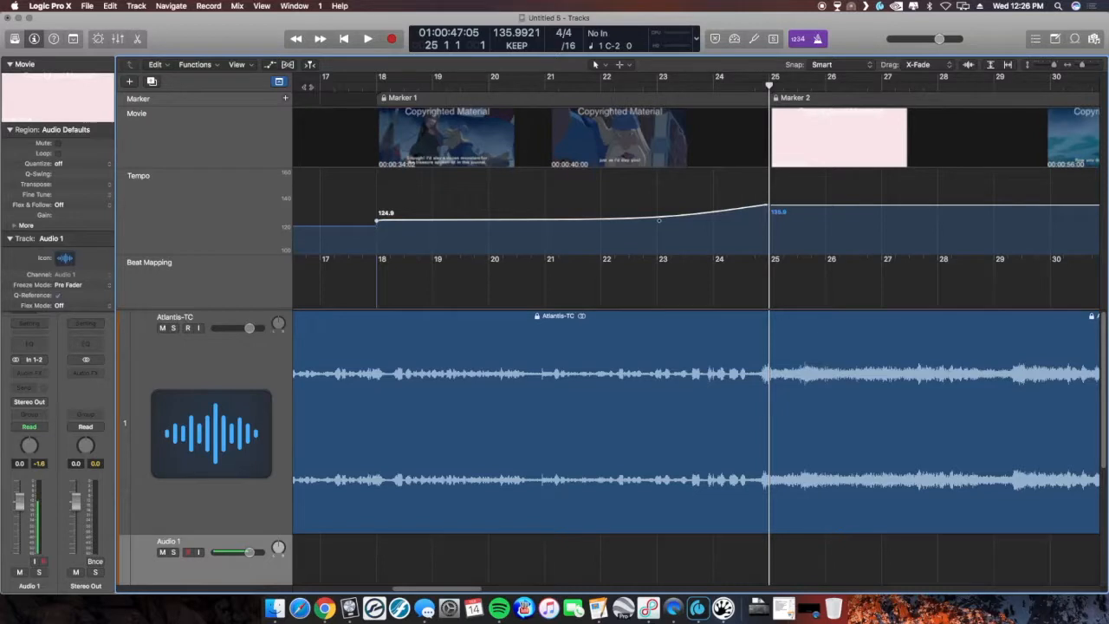
pyautogui.click(305, 85)
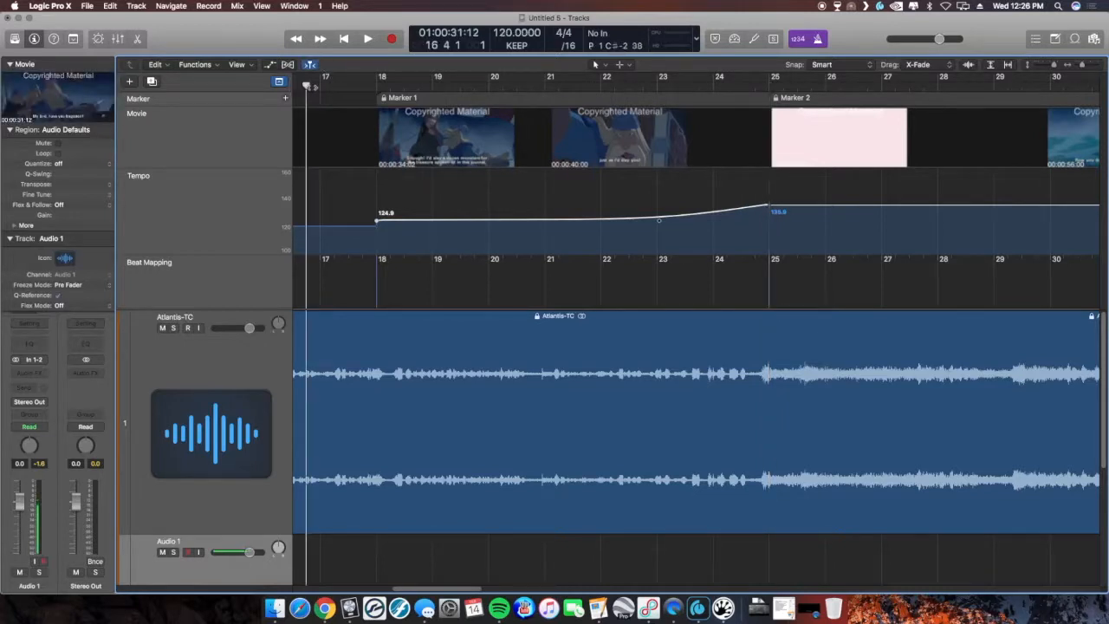
pyautogui.press('space')
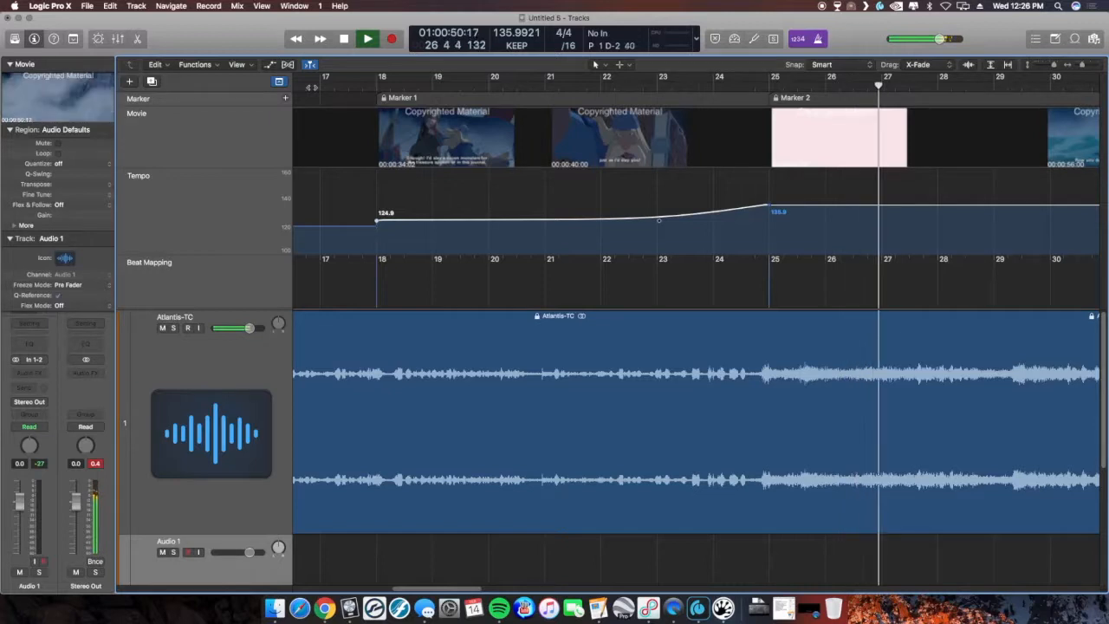
pyautogui.press('space')
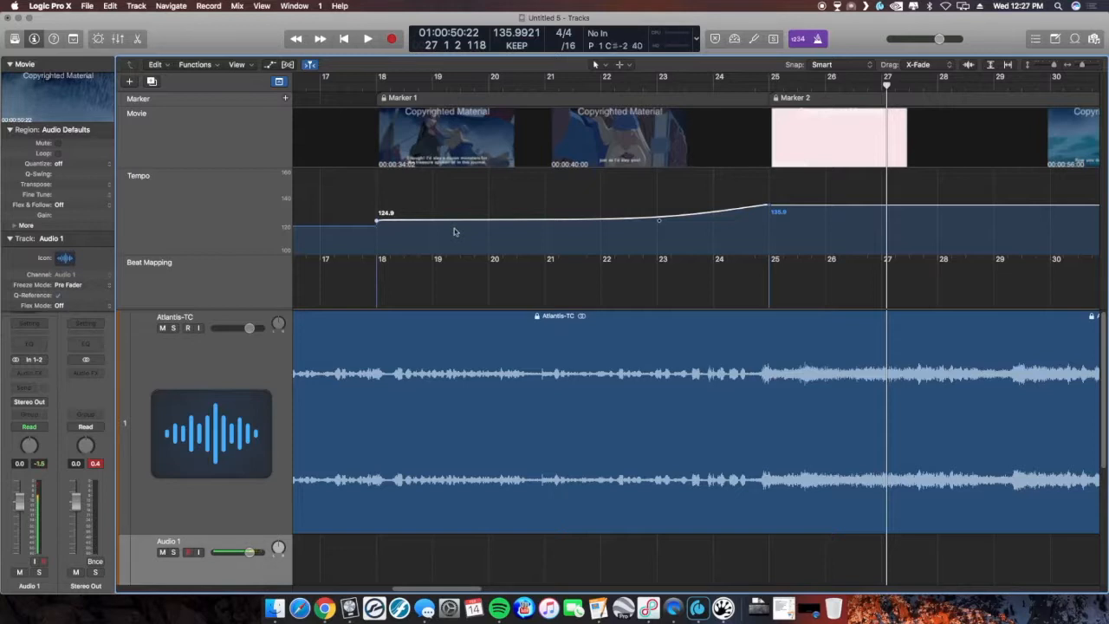
# - Raise the starting tempo at bar 18 to 141.9 so the ramp descends toward bar 25
pyautogui.click(433, 100)
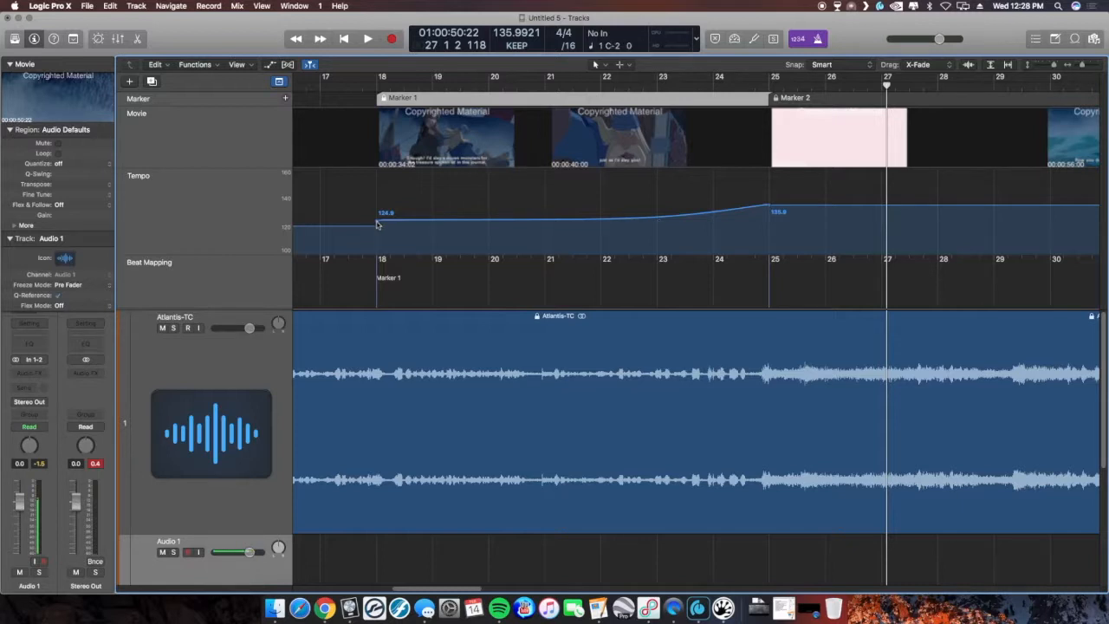
pyautogui.click(377, 221)
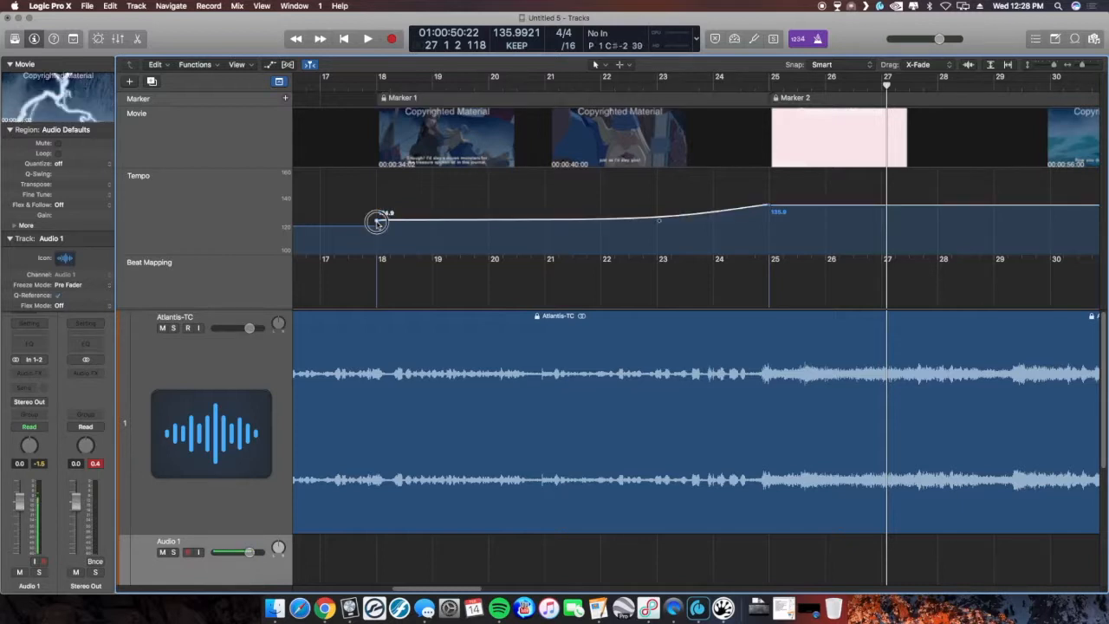
pyautogui.moveTo(377, 221); pyautogui.dragTo(379, 200)
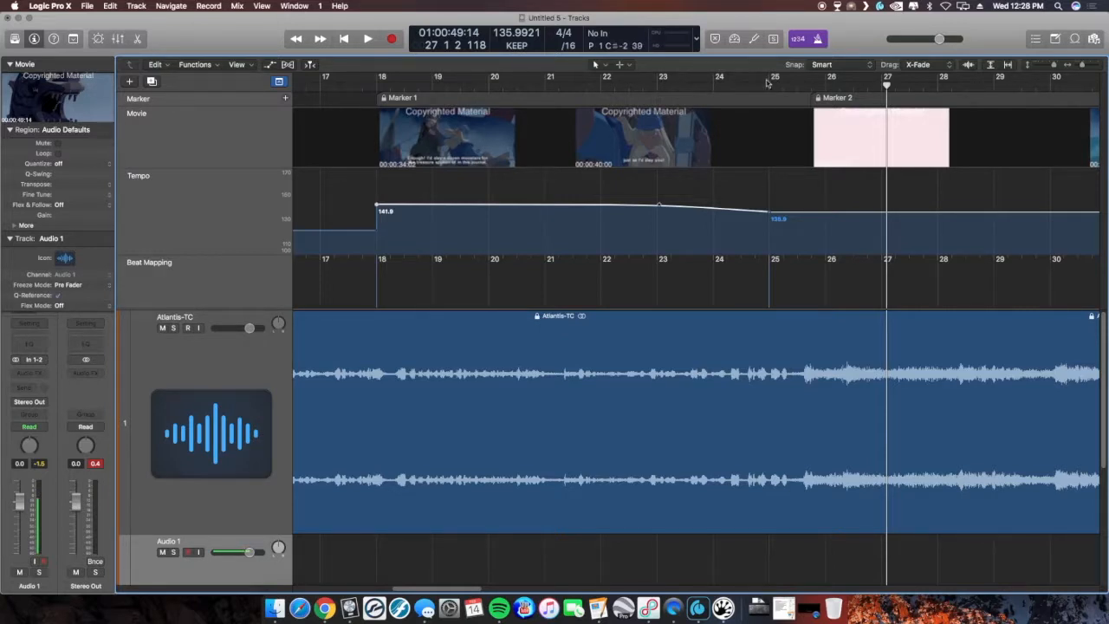
# - Scrub the playhead along the ruler from bar 18 to bar 26 to check the picture against the tempo
pyautogui.click(376, 84)
pyautogui.click(458, 84)
pyautogui.click(517, 85)
pyautogui.click(559, 86)
pyautogui.click(629, 86)
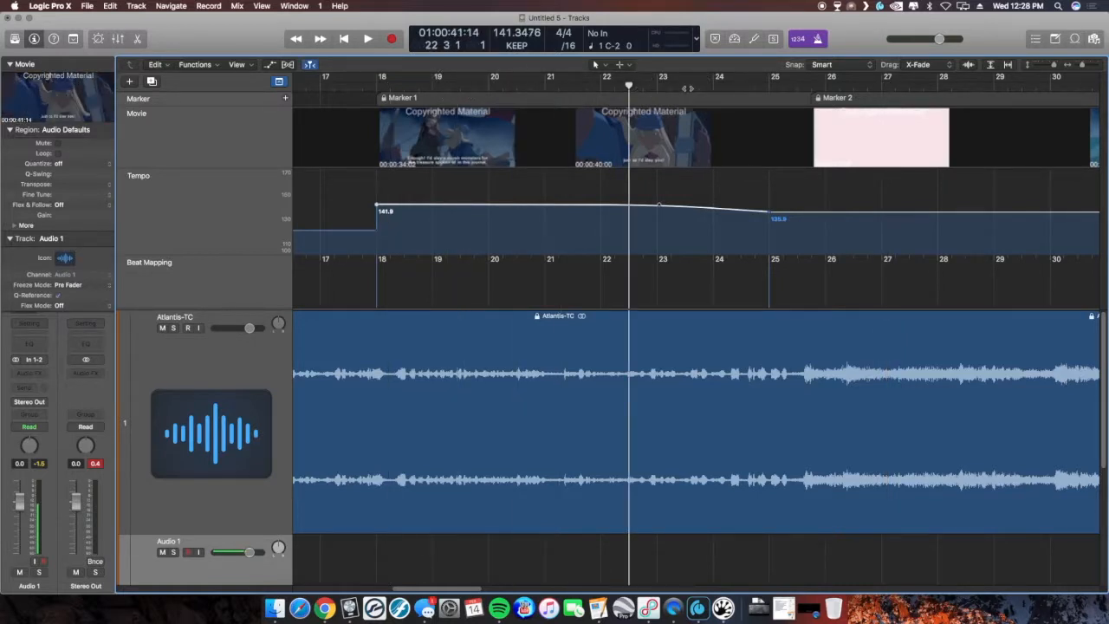
pyautogui.click(687, 87)
pyautogui.click(743, 86)
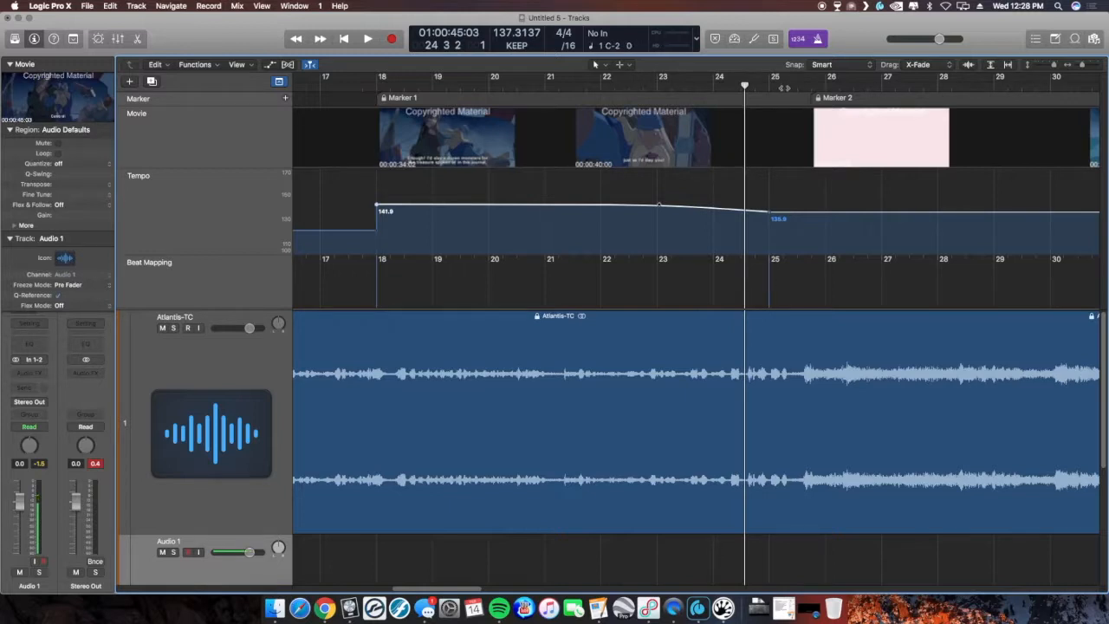
pyautogui.click(787, 88)
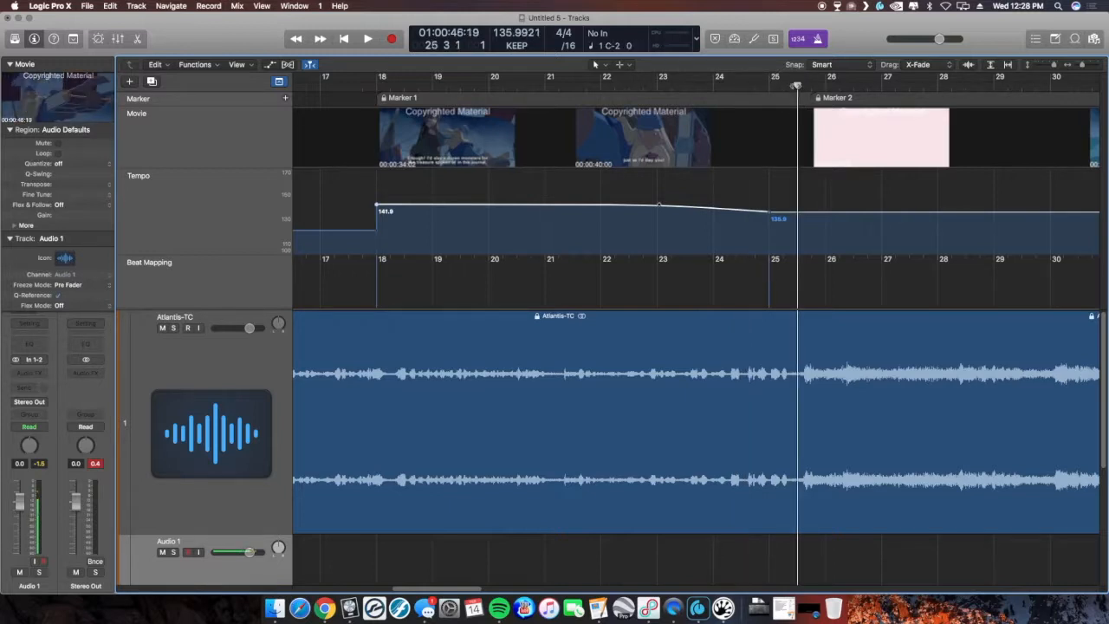
pyautogui.click(852, 87)
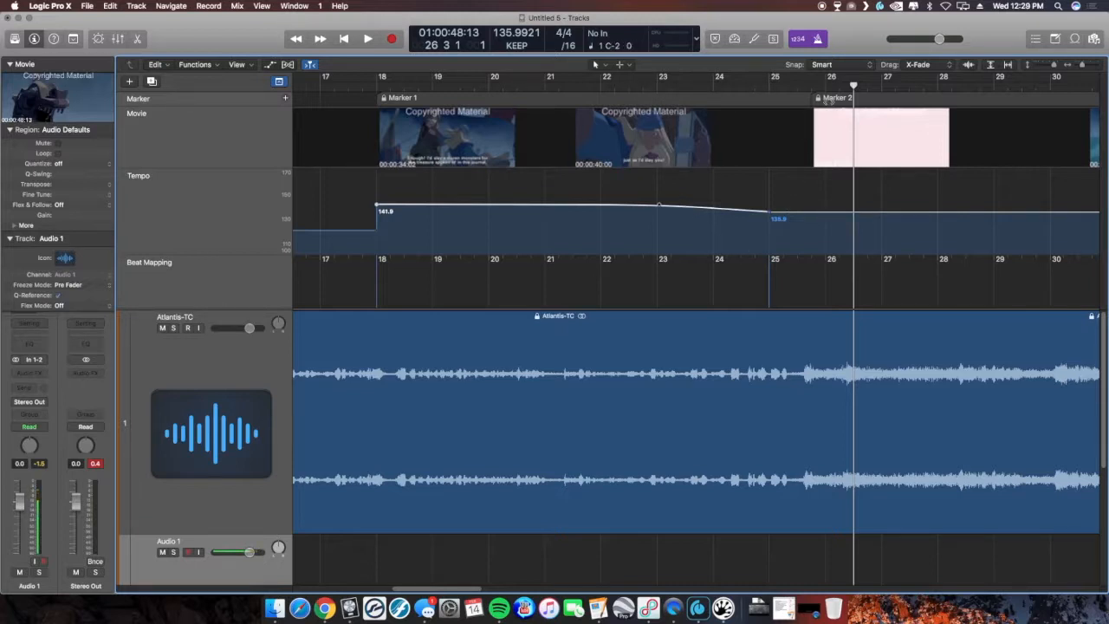
# - Move the ramp's end point to bar 26 and set its tempo to 134.9
pyautogui.moveTo(772, 216); pyautogui.dragTo(772, 232)
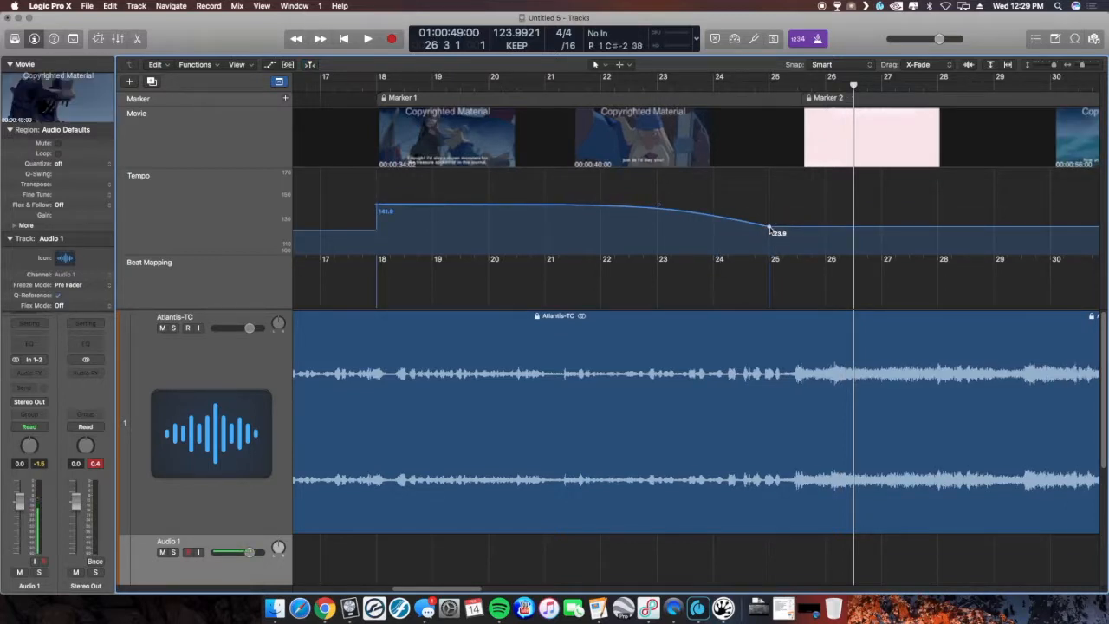
pyautogui.moveTo(771, 222)
pyautogui.mouseDown()
pyautogui.moveTo(768, 208)
pyautogui.moveTo(769, 220)
pyautogui.moveTo(828, 216)
pyautogui.mouseUp()
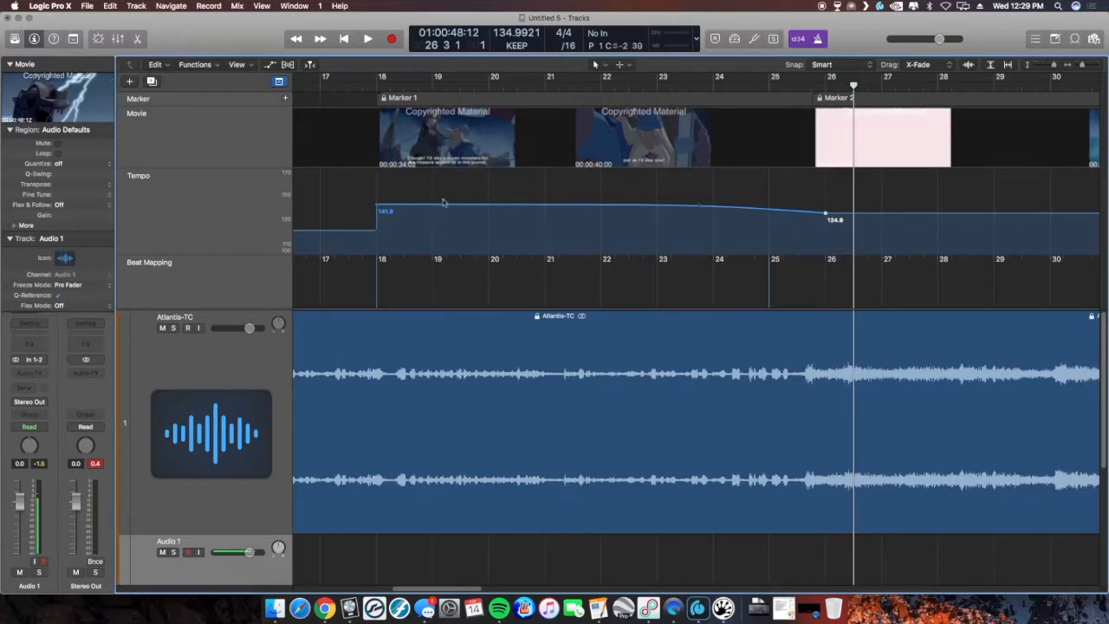
# - Reshape the ramp so it holds near 146.9 from bar 18 and curves down toward bar 26
pyautogui.moveTo(700, 208)
pyautogui.mouseDown()
pyautogui.moveTo(805, 205)
pyautogui.moveTo(522, 202)
pyautogui.mouseUp()
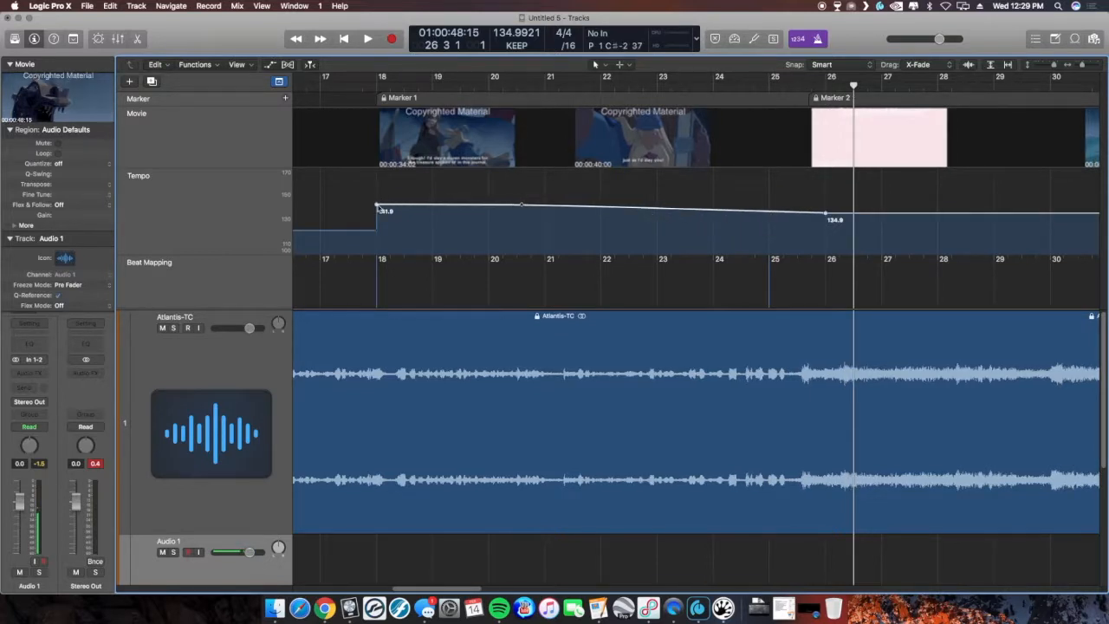
pyautogui.moveTo(379, 206); pyautogui.dragTo(378, 194)
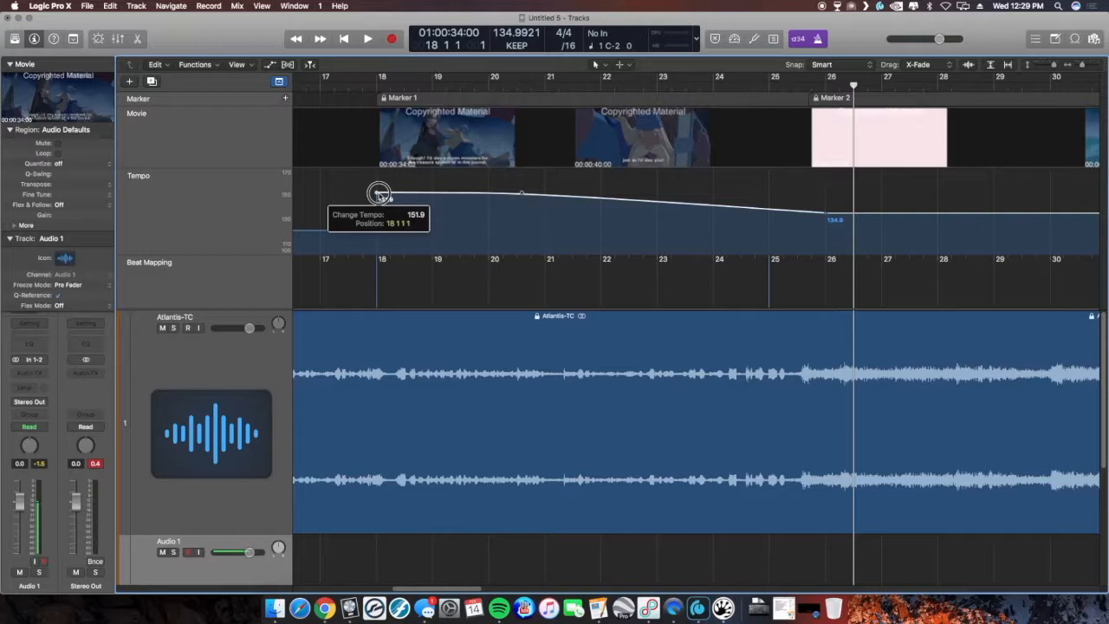
pyautogui.moveTo(378, 193); pyautogui.dragTo(379, 193)
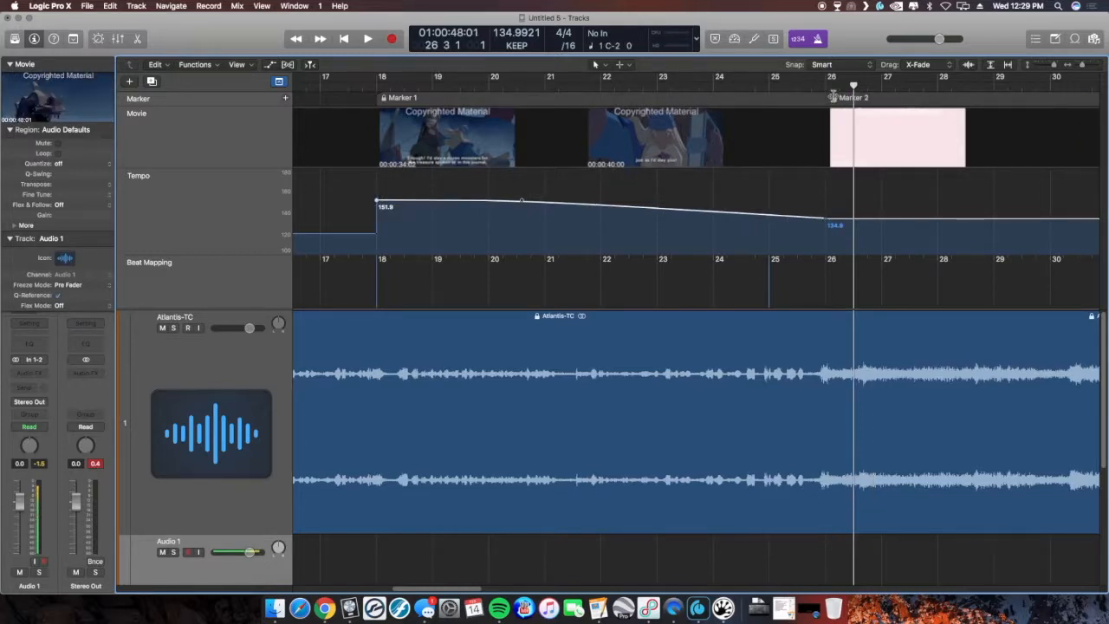
pyautogui.moveTo(523, 202)
pyautogui.mouseDown()
pyautogui.moveTo(737, 188)
pyautogui.moveTo(802, 198)
pyautogui.moveTo(572, 183)
pyautogui.mouseUp()
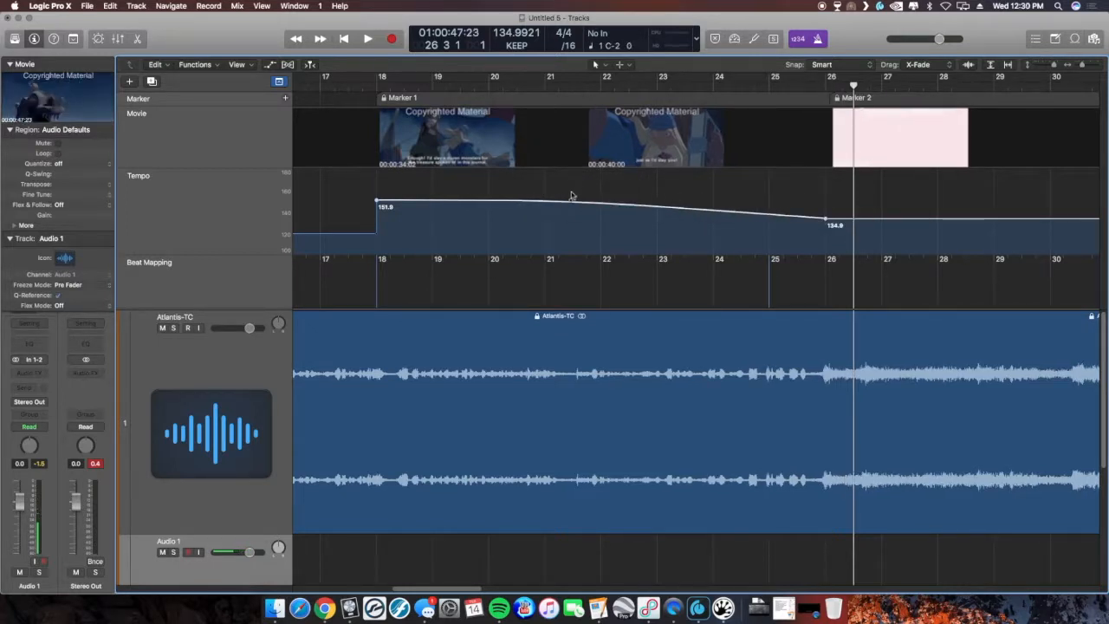
pyautogui.click(379, 201)
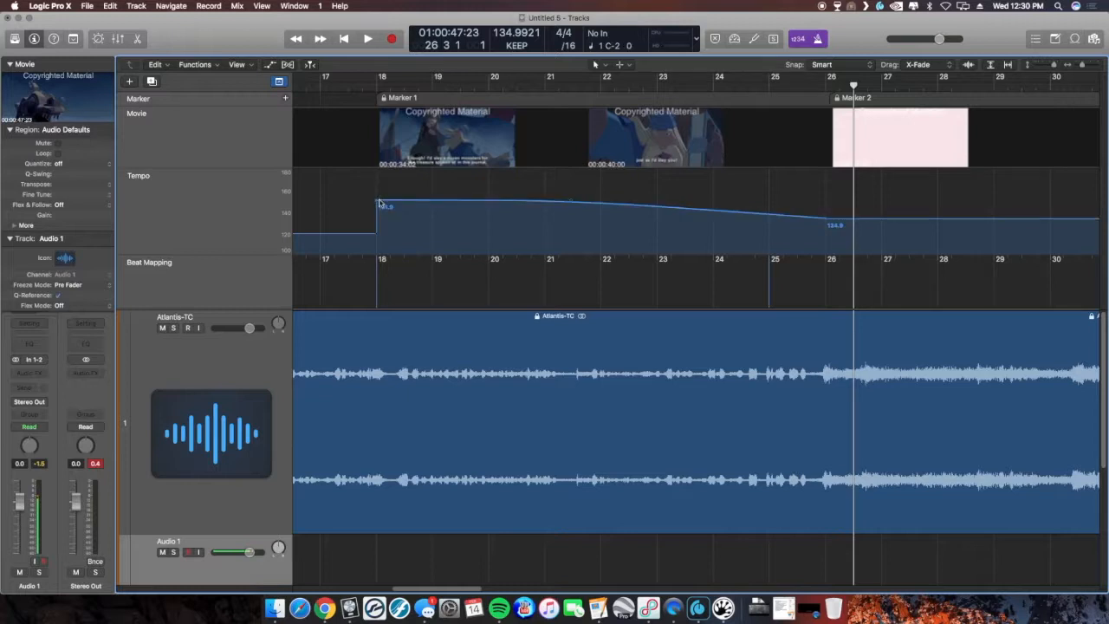
pyautogui.moveTo(377, 204); pyautogui.dragTo(378, 206)
pyautogui.moveTo(572, 200); pyautogui.dragTo(715, 195)
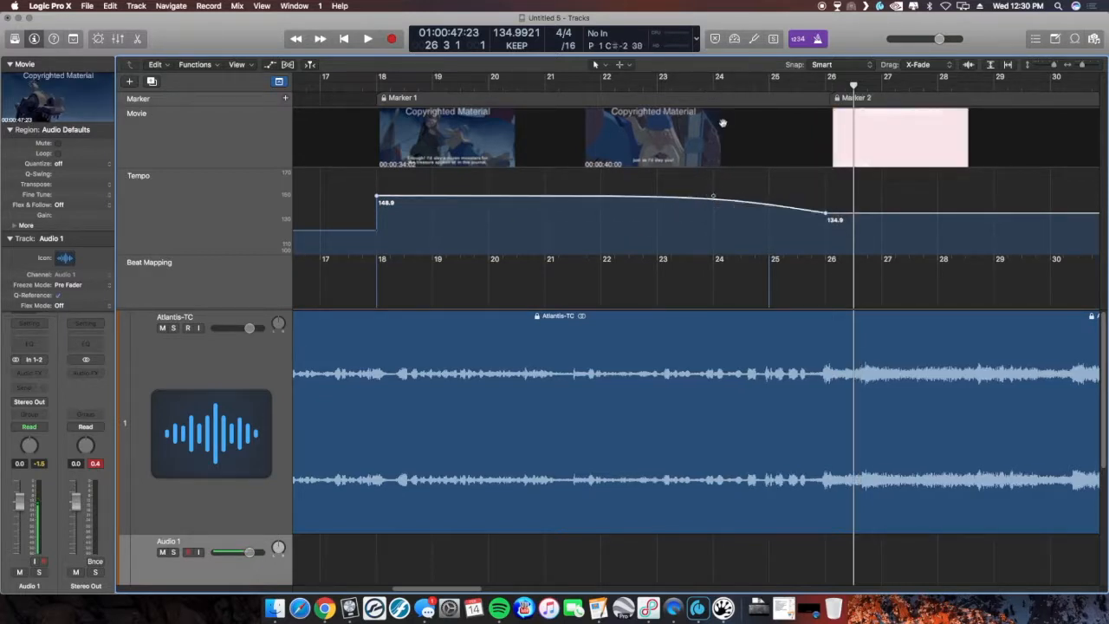
pyautogui.click(376, 197)
pyautogui.moveTo(377, 199); pyautogui.dragTo(376, 199)
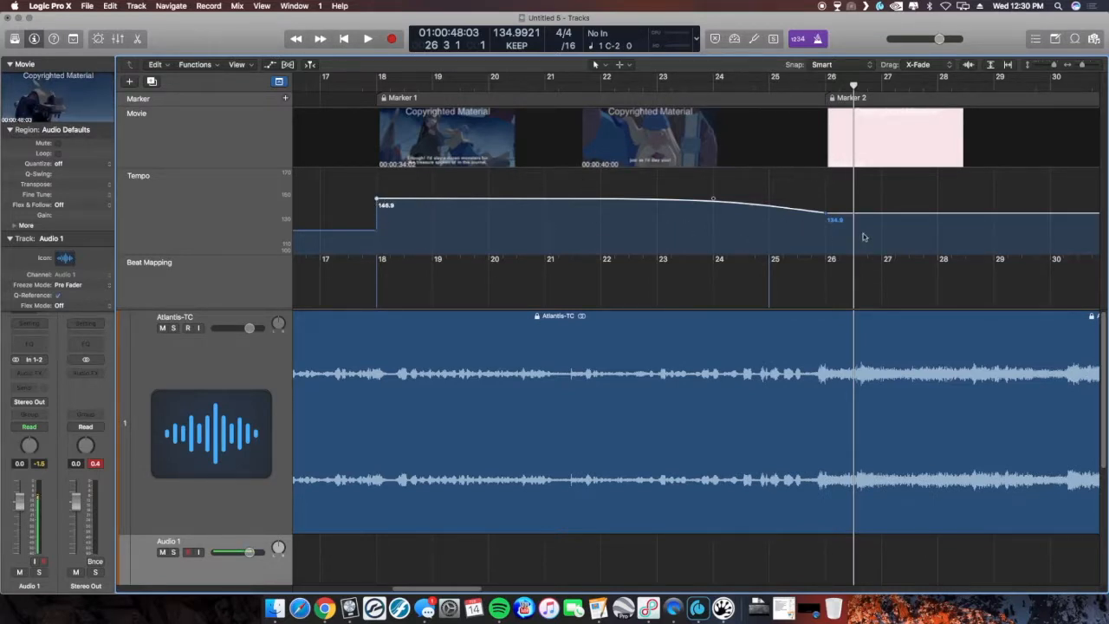
# - Play back from bar 17 to review the reshaped tempo ramp against the picture
pyautogui.click(319, 87)
pyautogui.press('space')
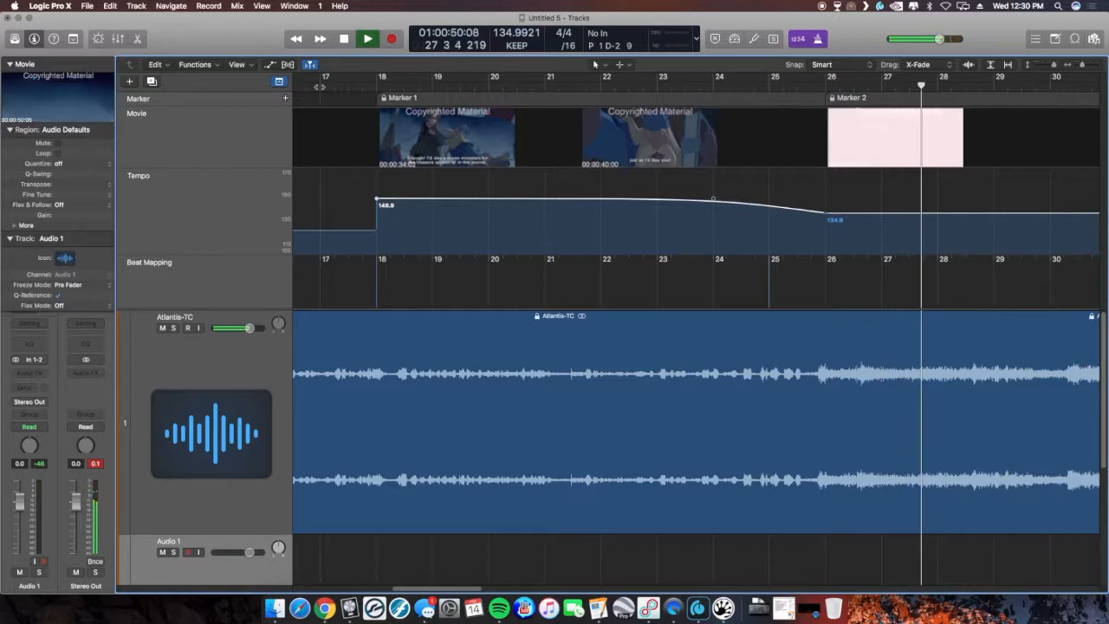
pyautogui.press('space')
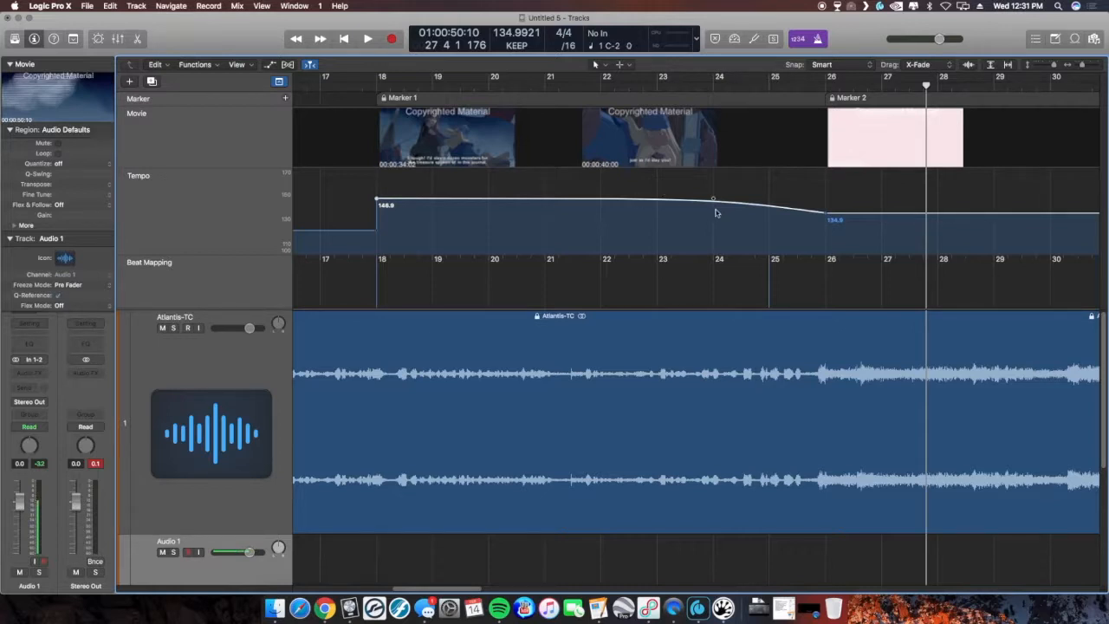
# - Try raising the whole tempo ramp between bars 17 and 25 by moving its curve upward
pyautogui.scroll(-5, 713, 292)
pyautogui.scroll(-3, 712, 292)
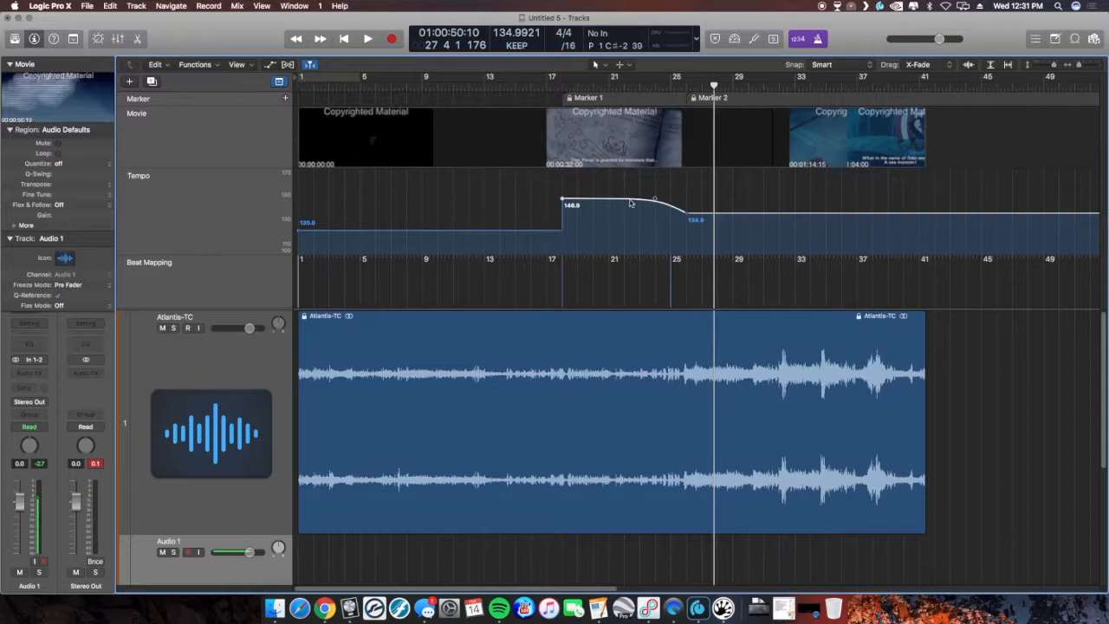
pyautogui.moveTo(630, 199); pyautogui.dragTo(635, 202)
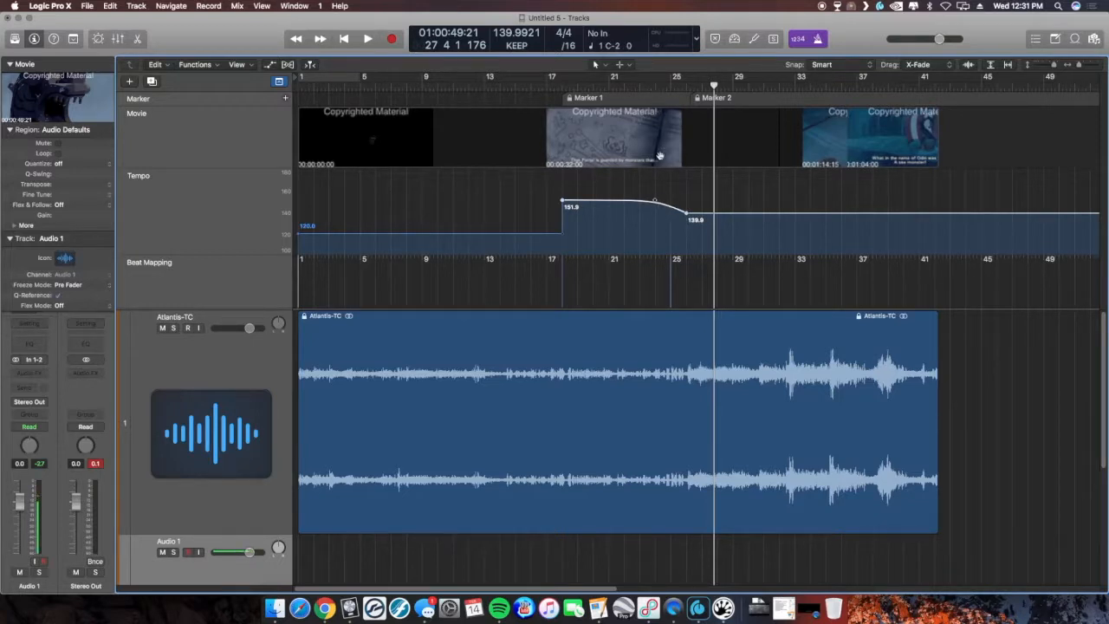
pyautogui.moveTo(666, 251); pyautogui.dragTo(666, 251)
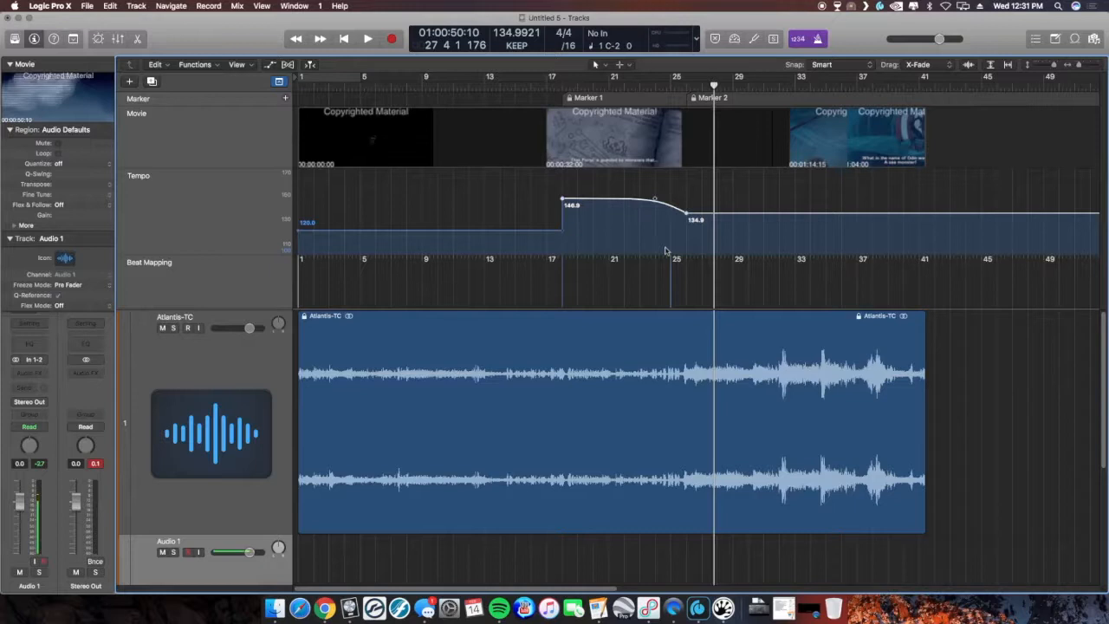
# - Open the exported Atlantis - Scored.mov in QuickTime Player to preview it, then close the movie window
pyautogui.click(818, 610)
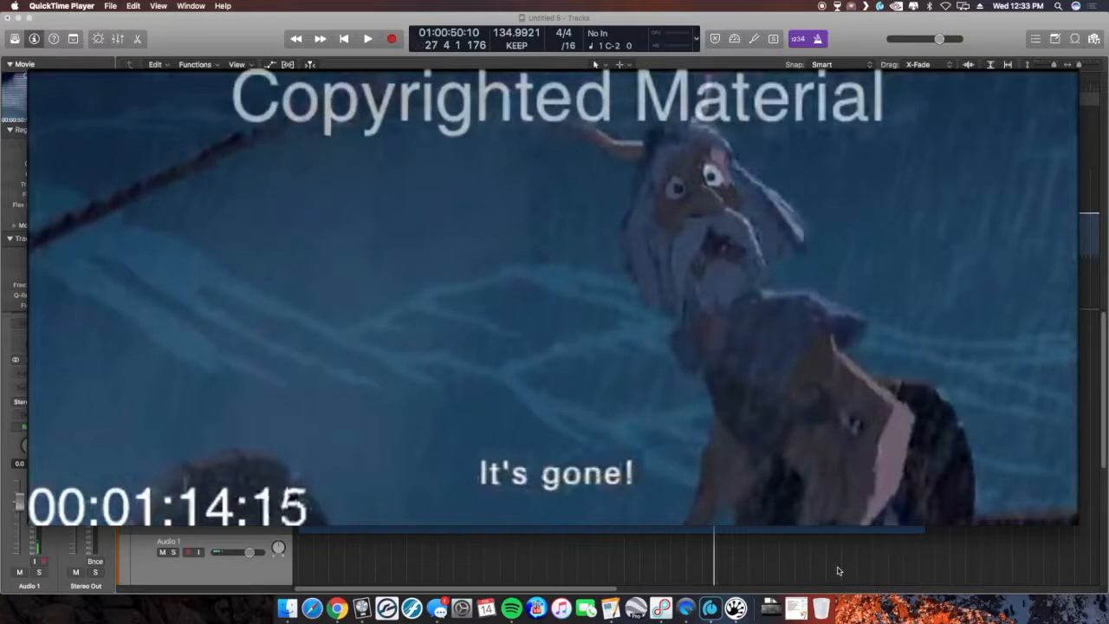
pyautogui.moveTo(96, 210)
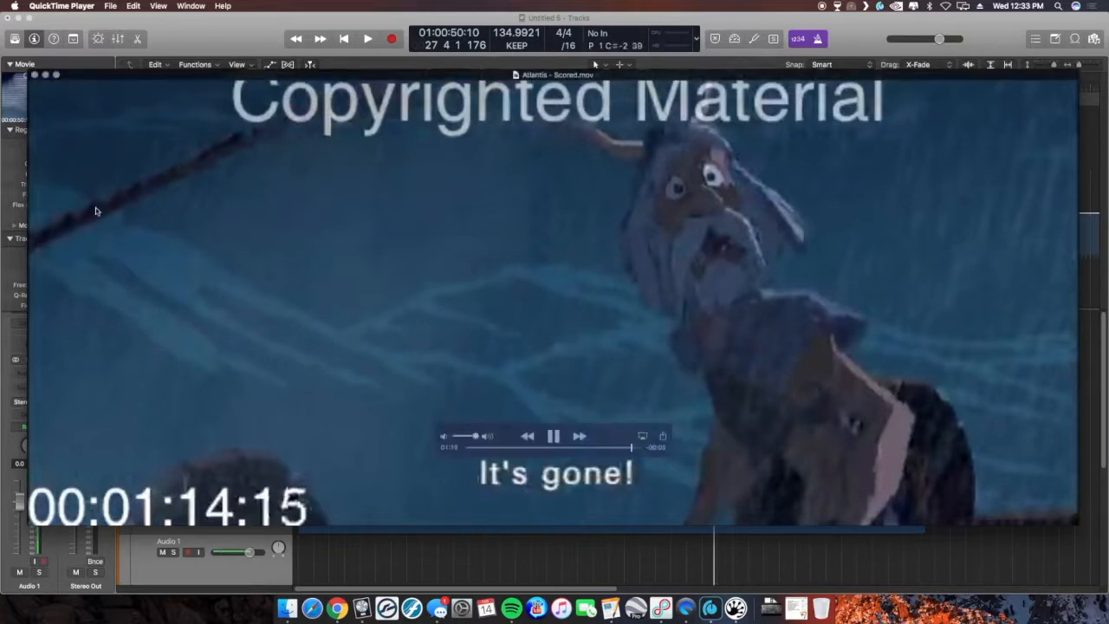
pyautogui.click(46, 76)
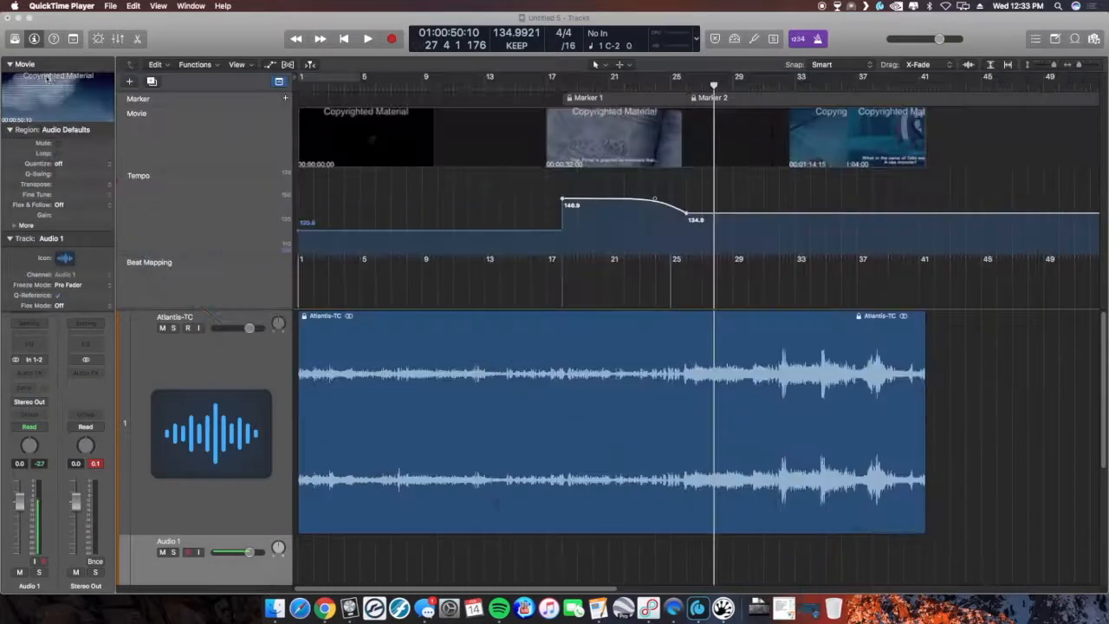